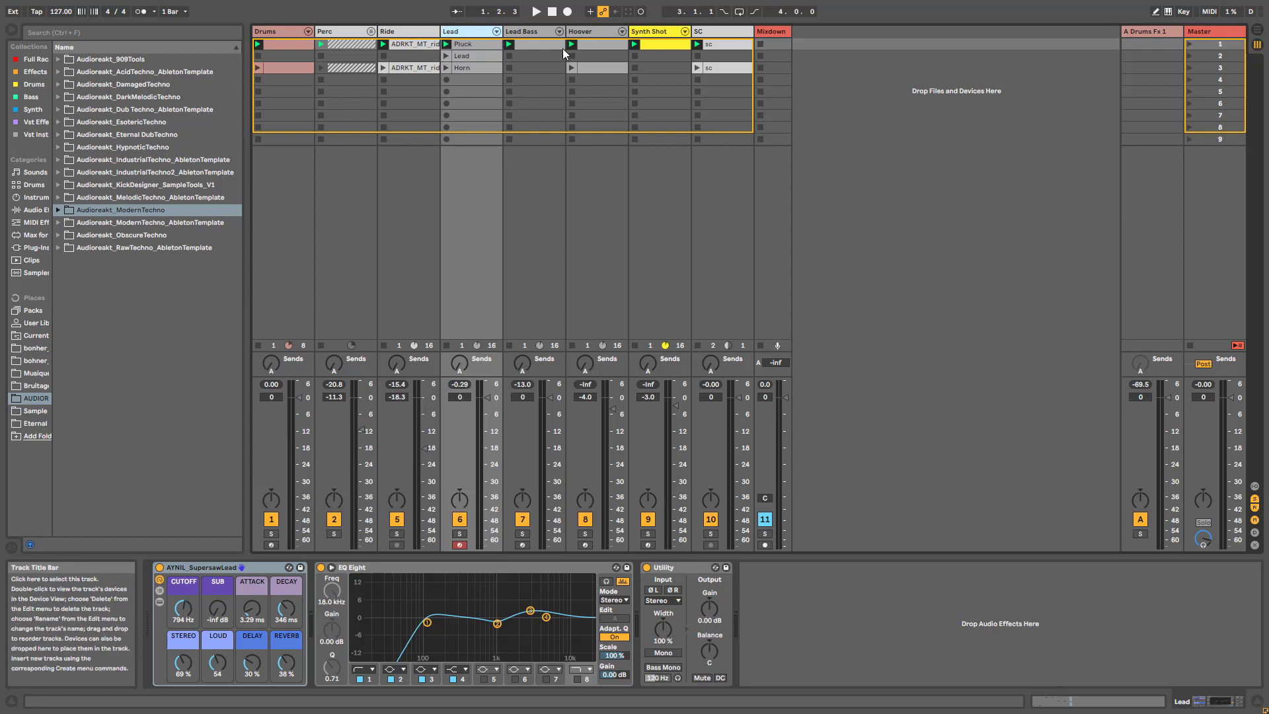
- Play the session, audition the Lead track's Horn clip in solo, and launch the third scene
key(space)
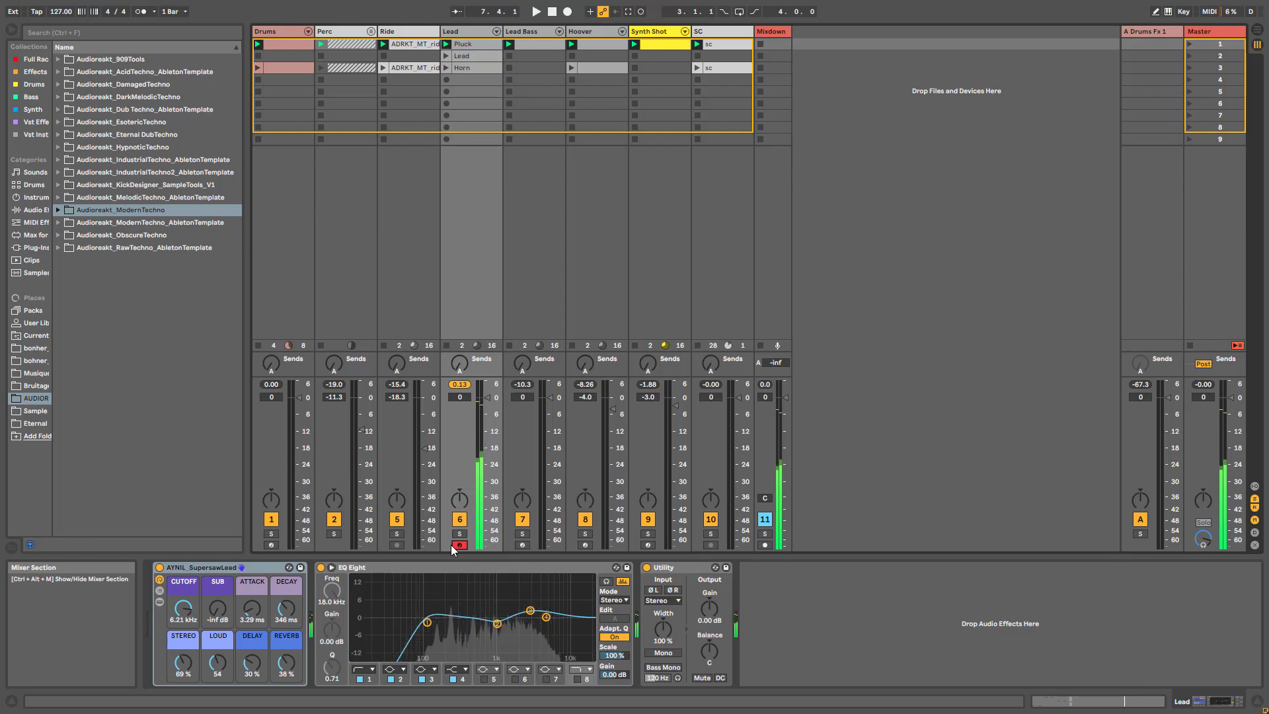
click(460, 533)
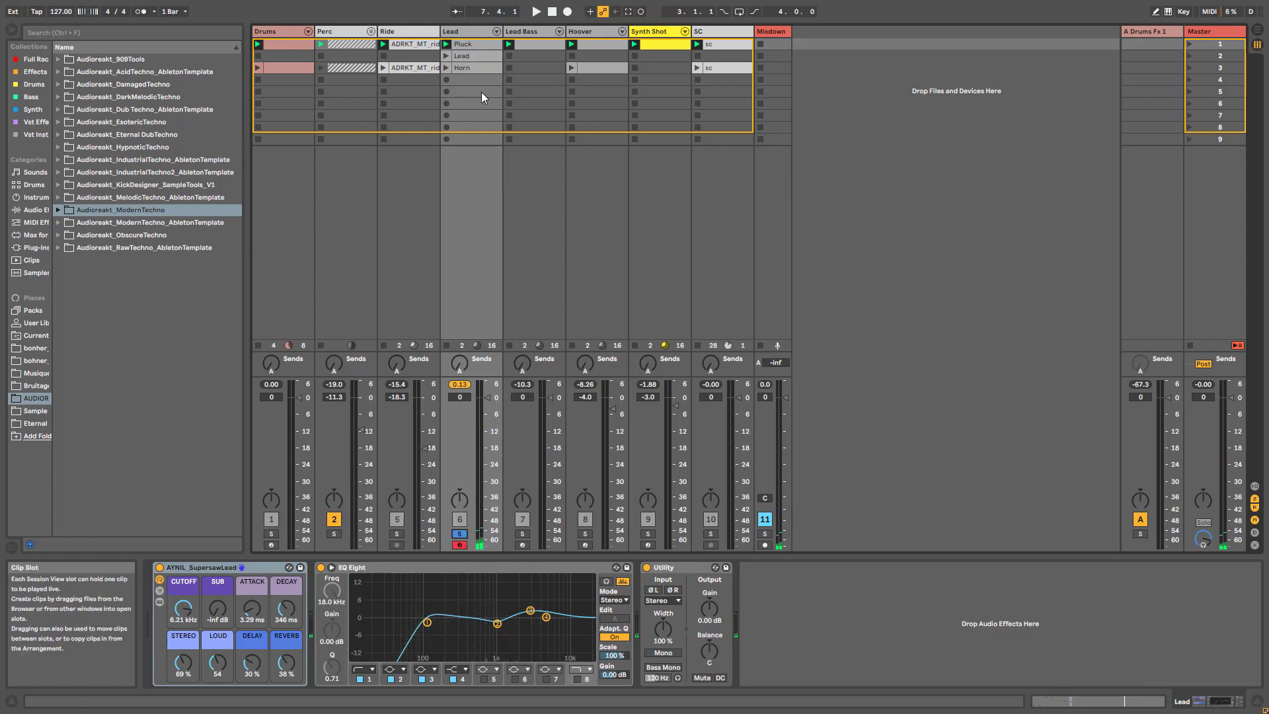
click(446, 68)
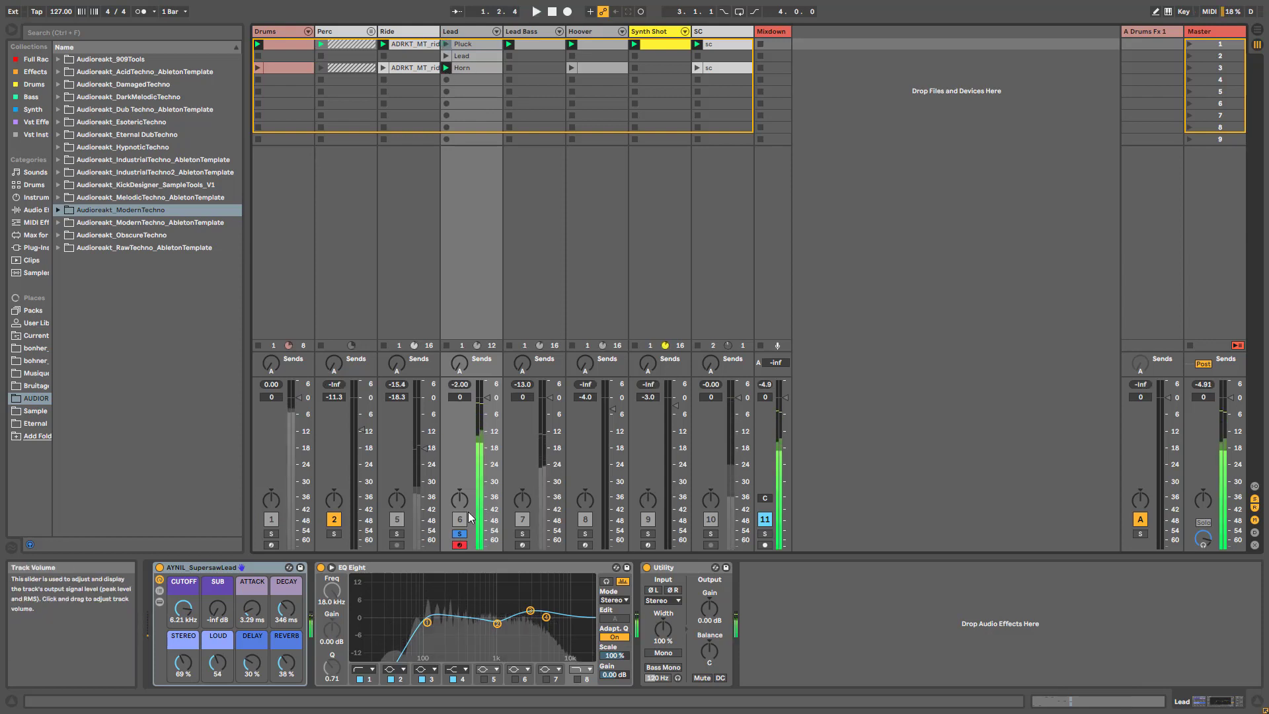
click(459, 534)
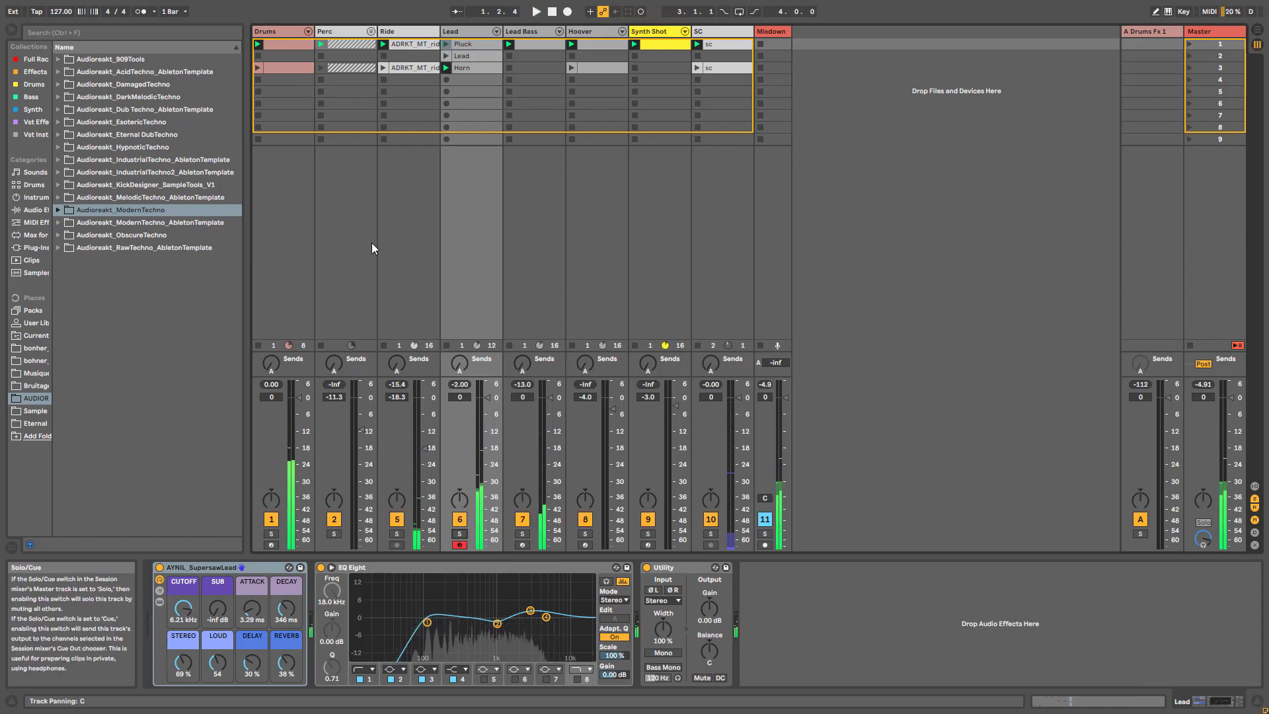
click(1190, 67)
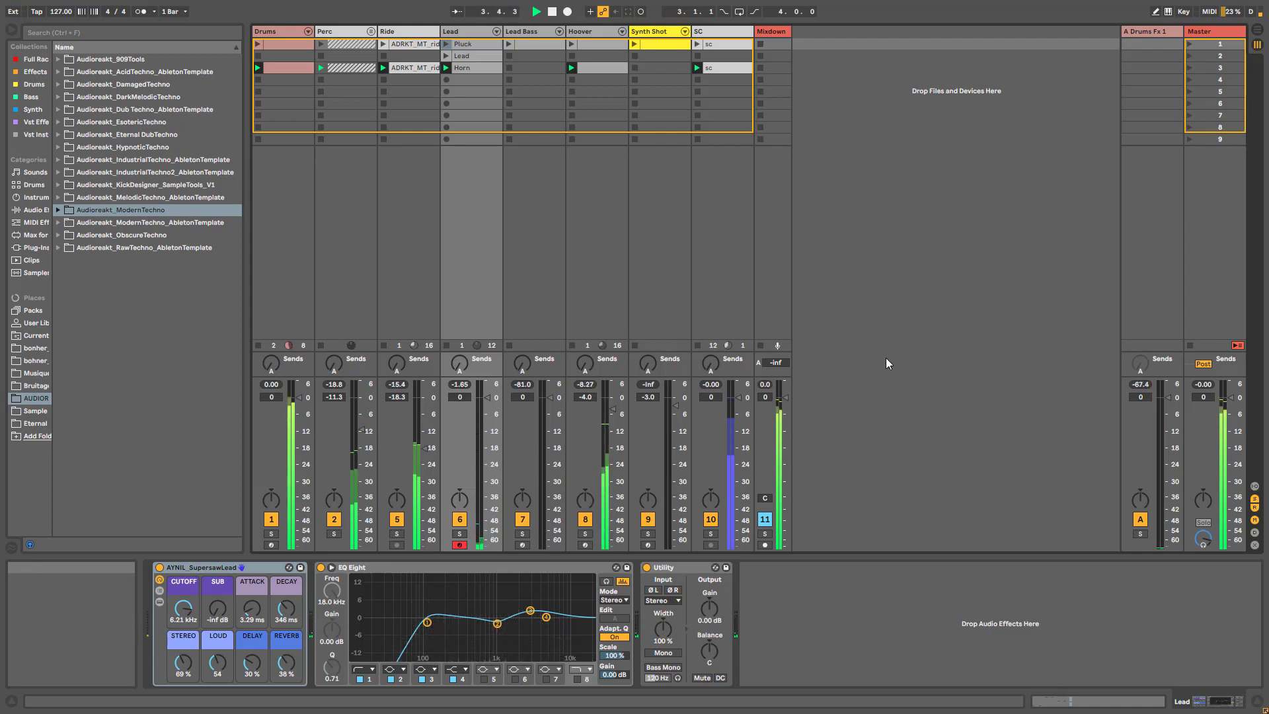
- Arm and solo the Hoover track, and collapse the devices inside its AYNIL_SupersawHoover rack
click(598, 31)
click(585, 545)
click(585, 534)
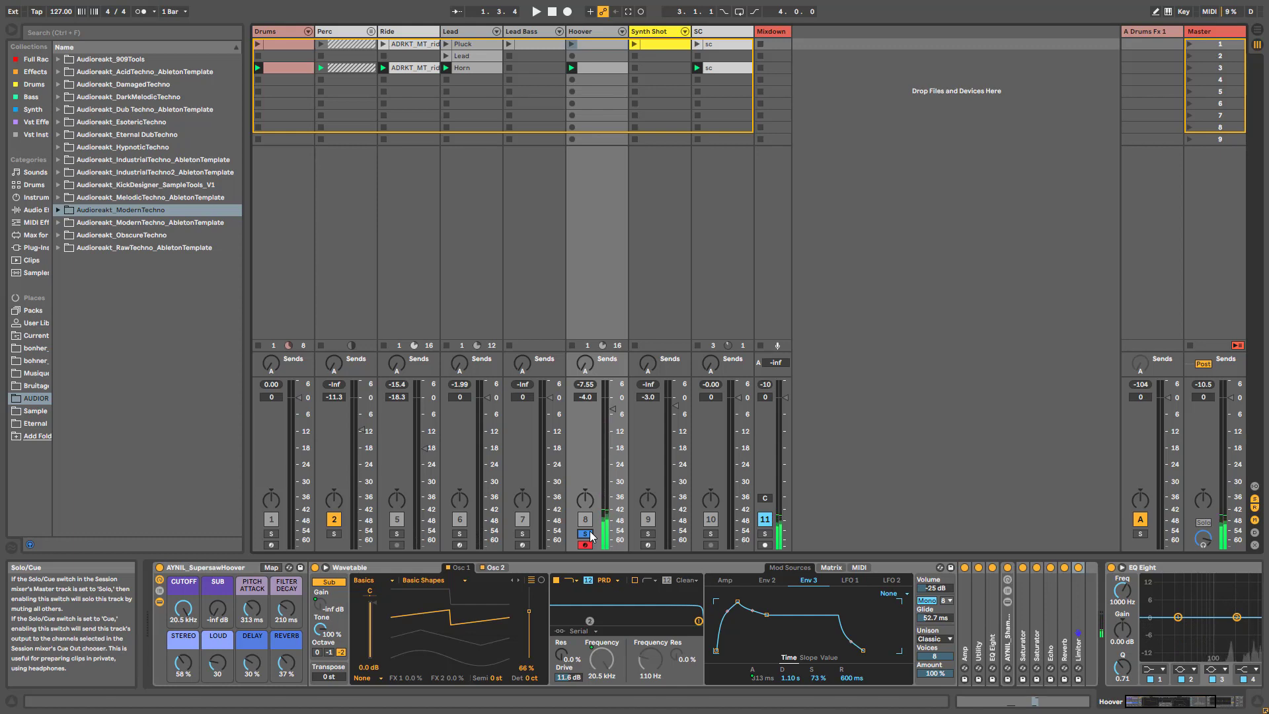
click(159, 601)
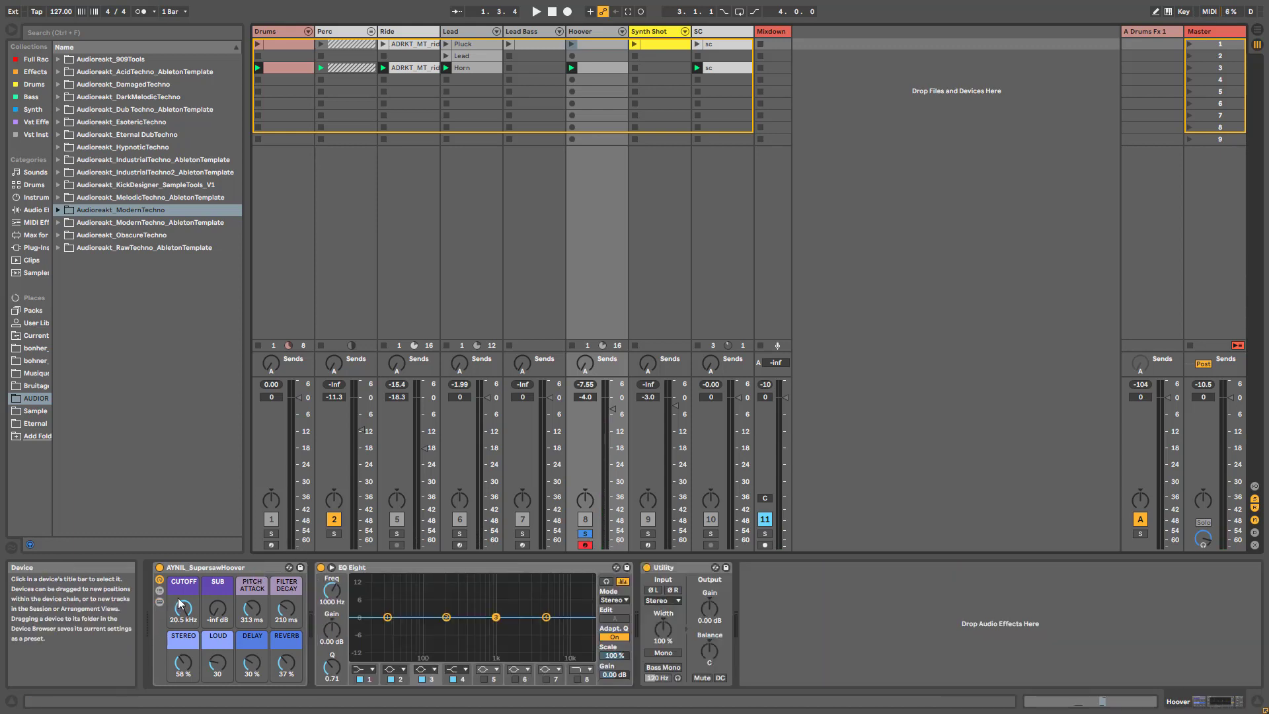
- Arm and solo the Lead track with the devices inside its AYNIL_SupersawLead rack expanded
click(446, 225)
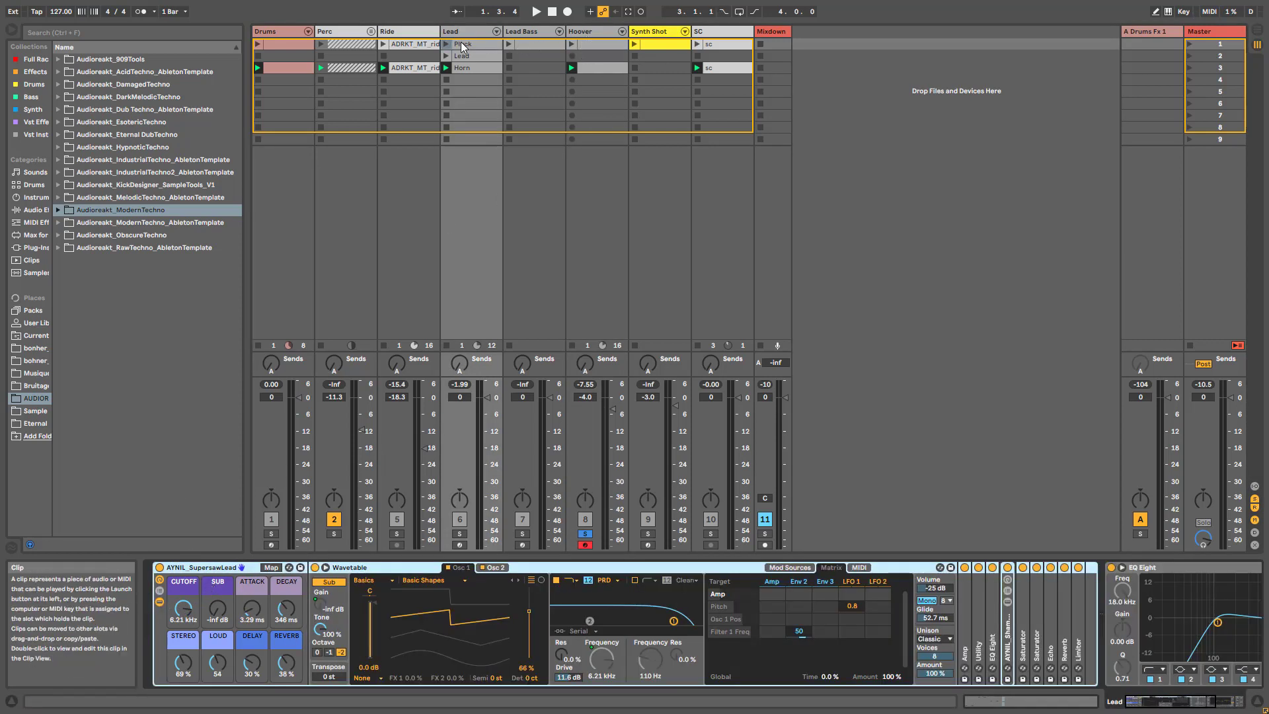
click(460, 545)
click(459, 534)
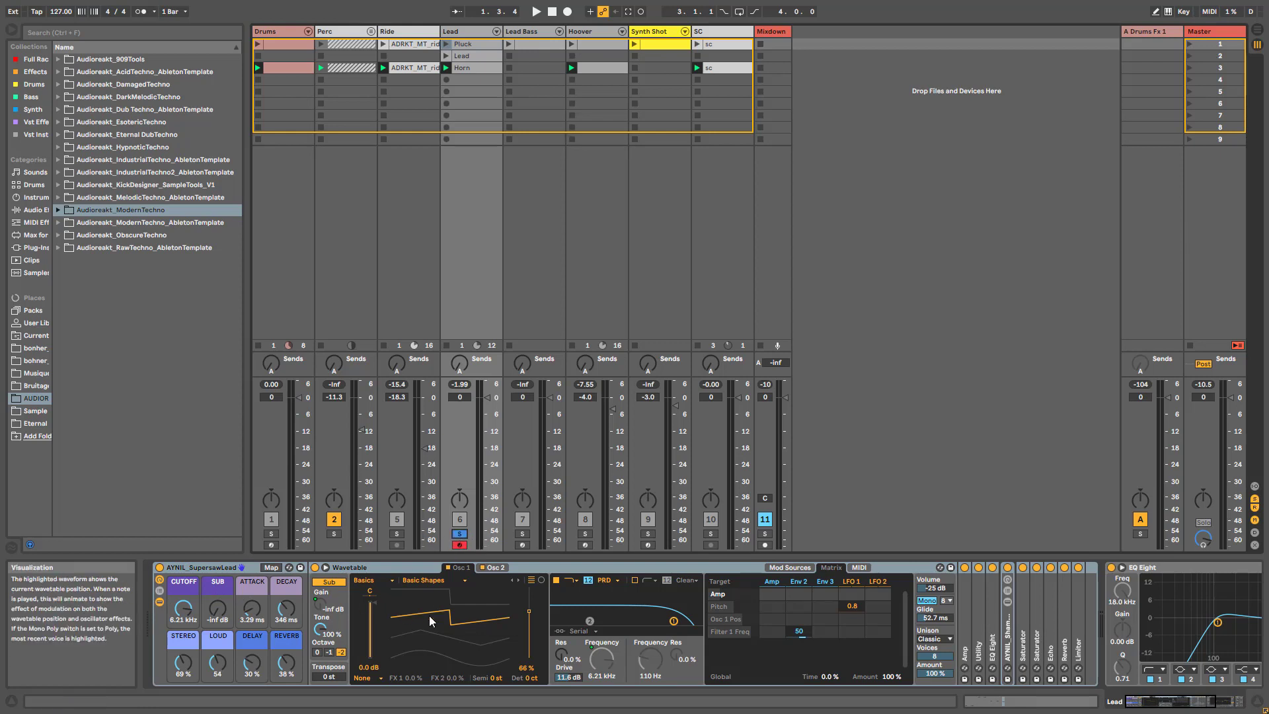
- Show Wavetable's second oscillator and set the Amp envelope's sustain to -5.0 dB
click(495, 567)
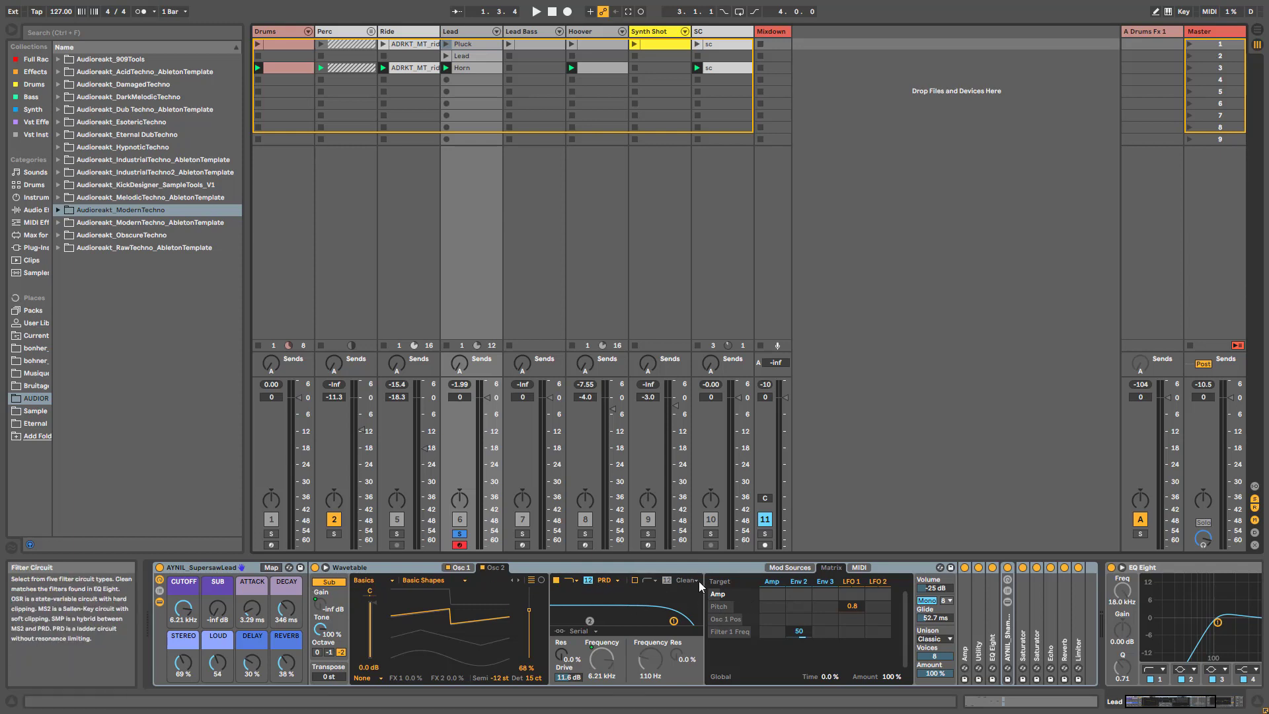
click(774, 584)
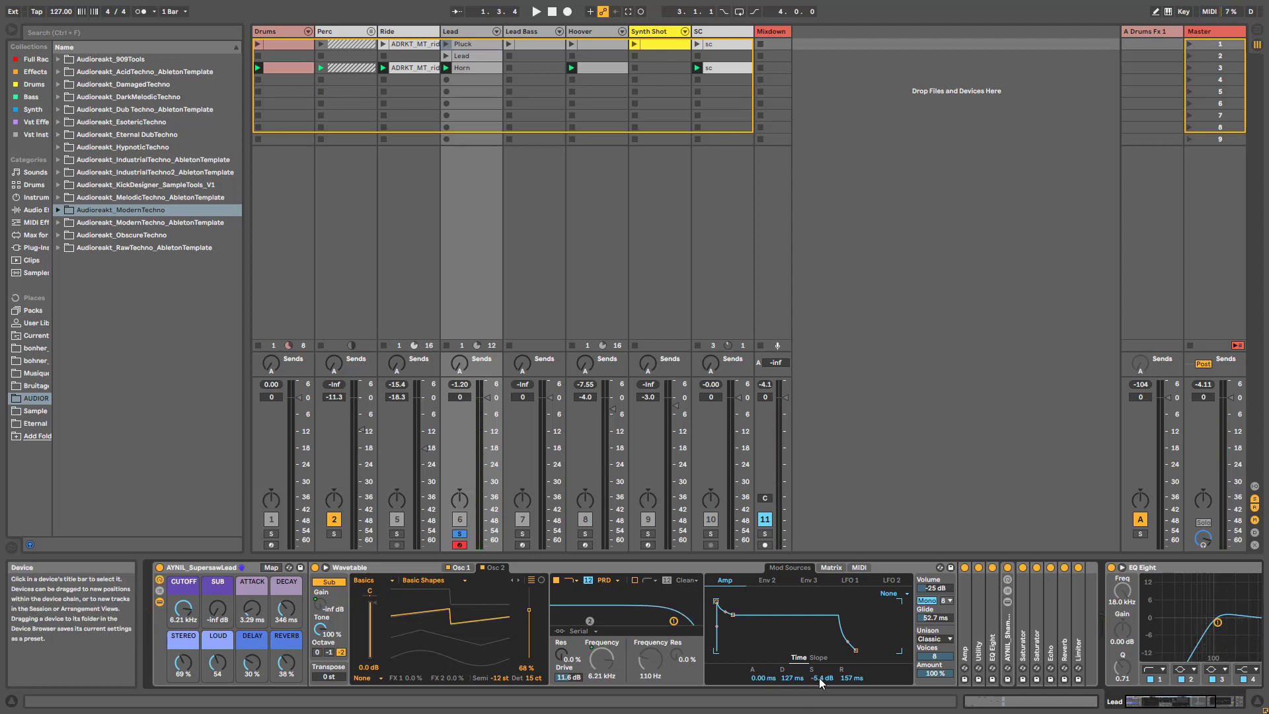
drag(821, 678, 821, 675)
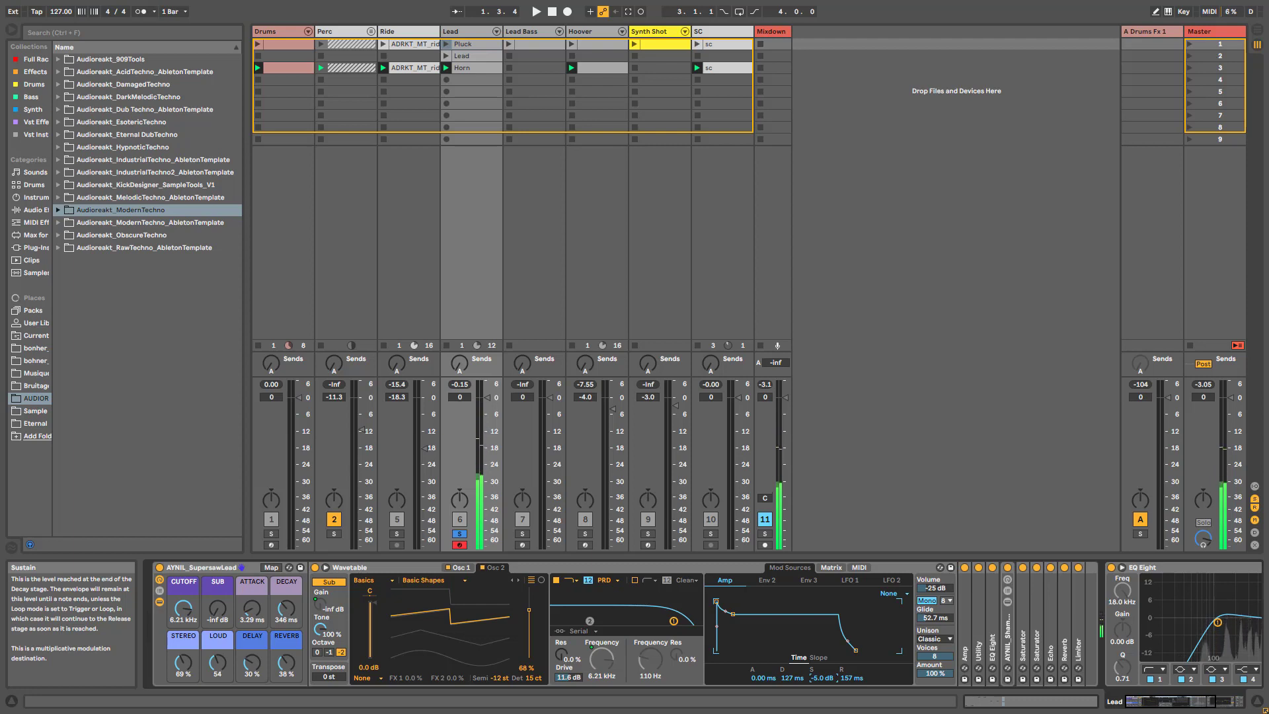
- Examine Wavetable's Env 2 shape and its assignment to Filter 1 Freq in the modulation matrix
click(767, 580)
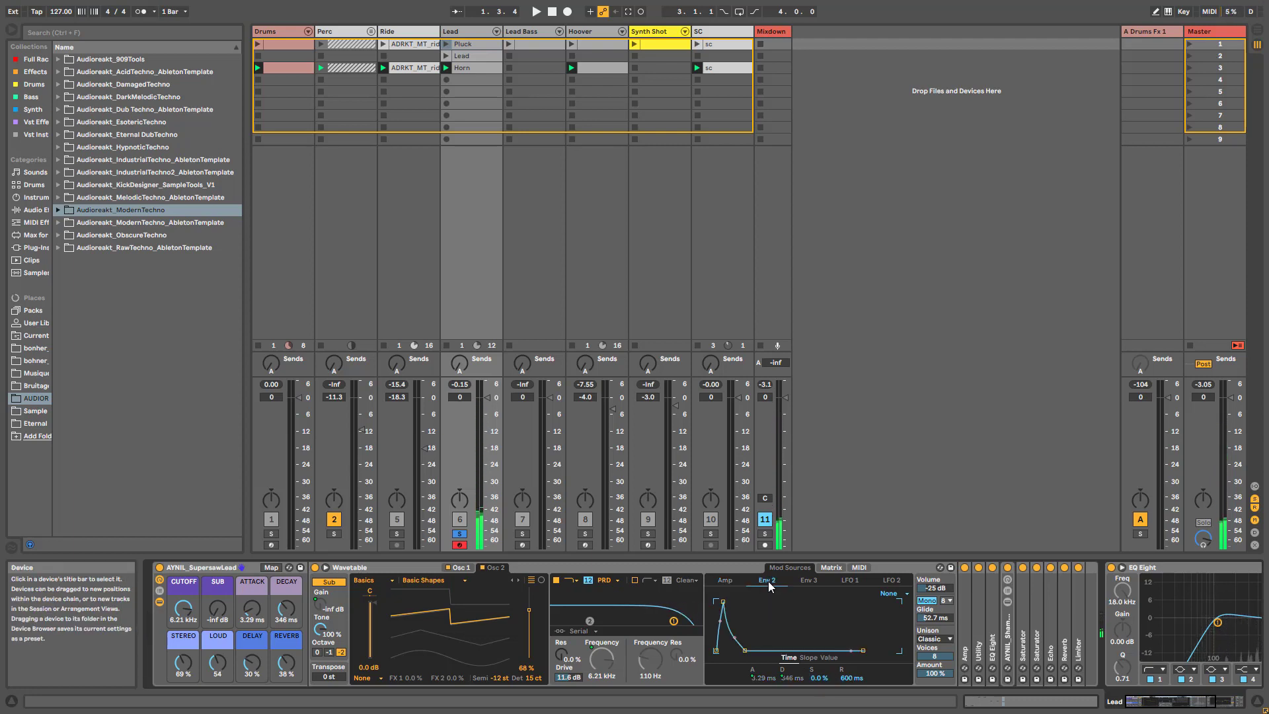
click(831, 567)
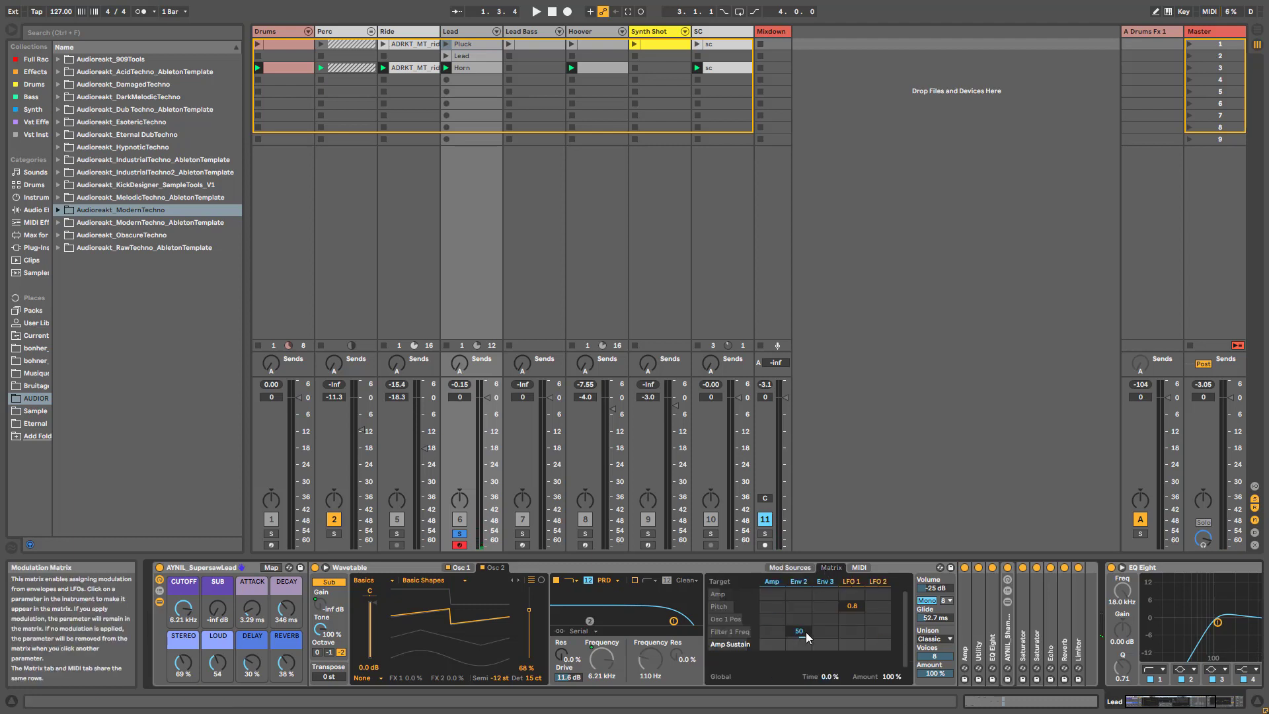
click(793, 582)
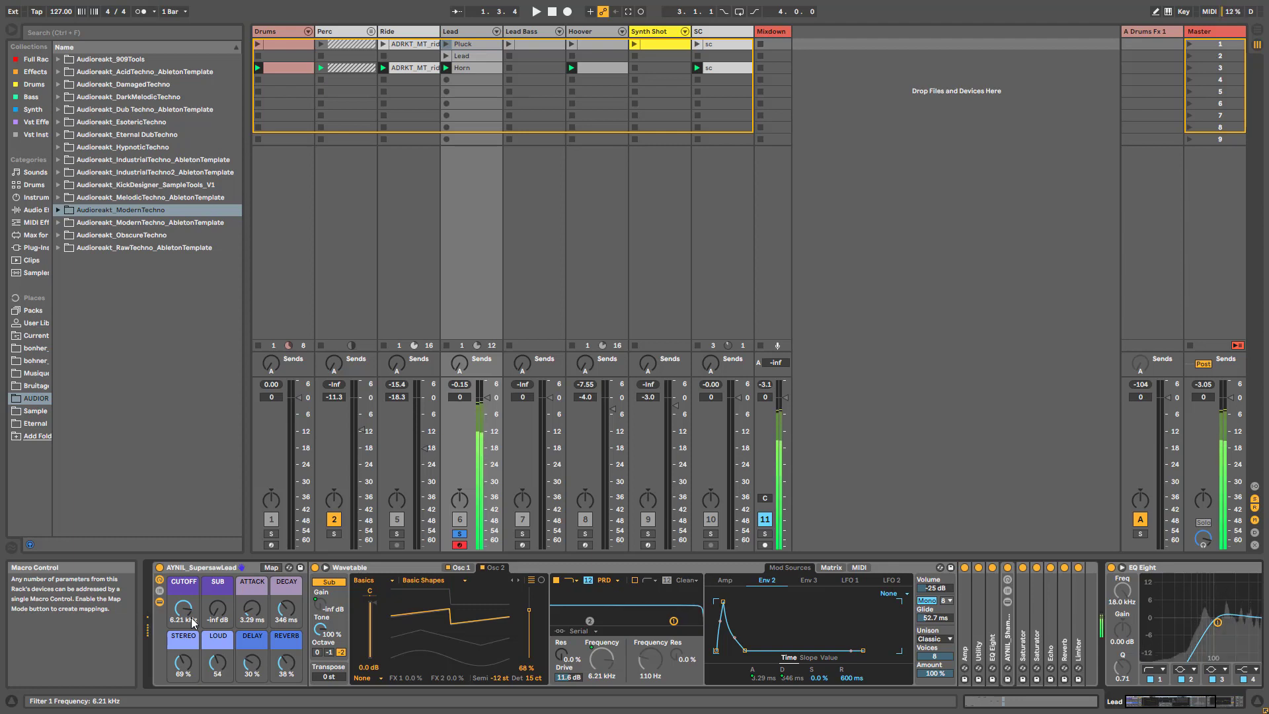
- Compare Env 2's modulation of Filter 1 Freq at 0.0 and 50, and restore it to 50
click(831, 567)
drag(803, 639, 803, 668)
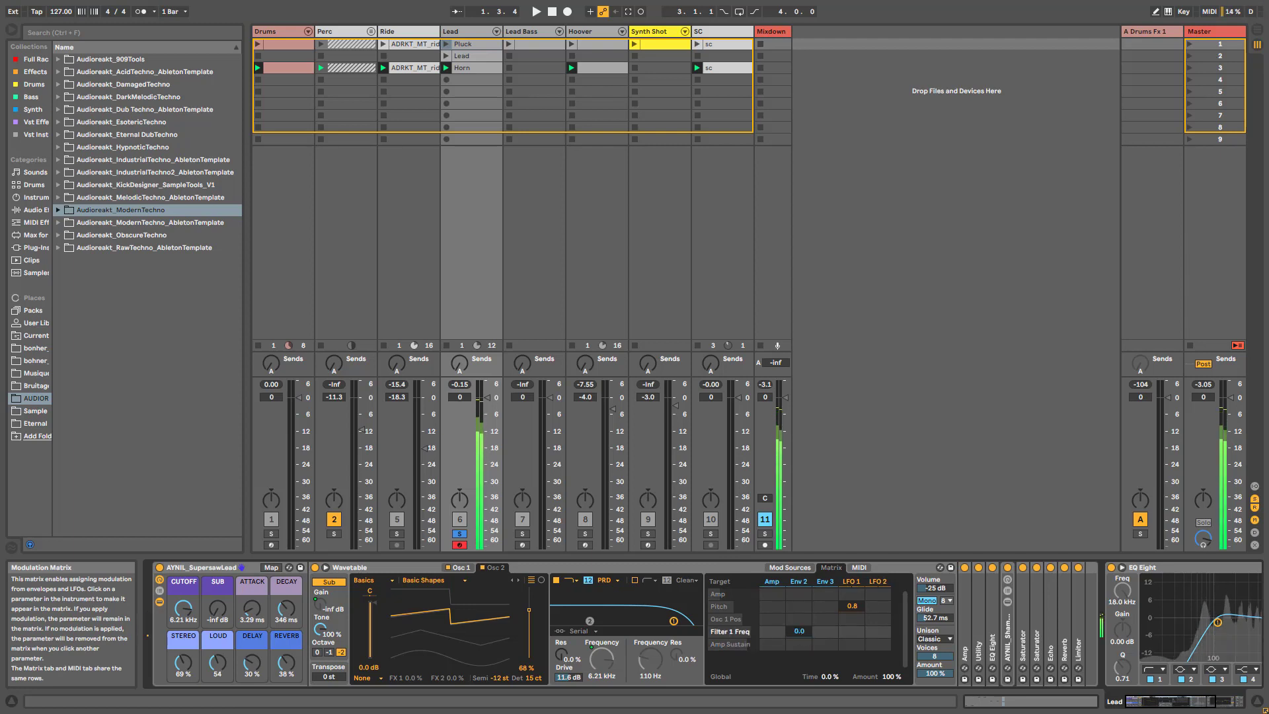
text(50)
key(Return)
drag(799, 632, 799, 664)
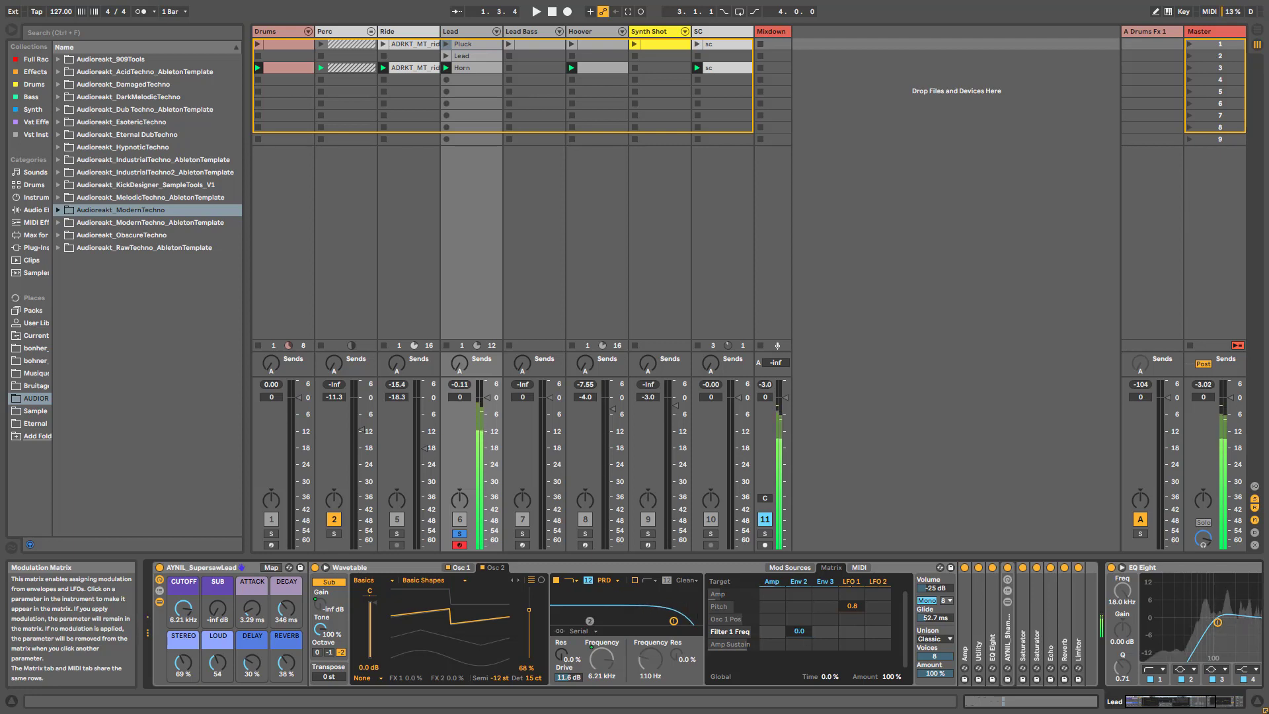
key(ctrl+z)
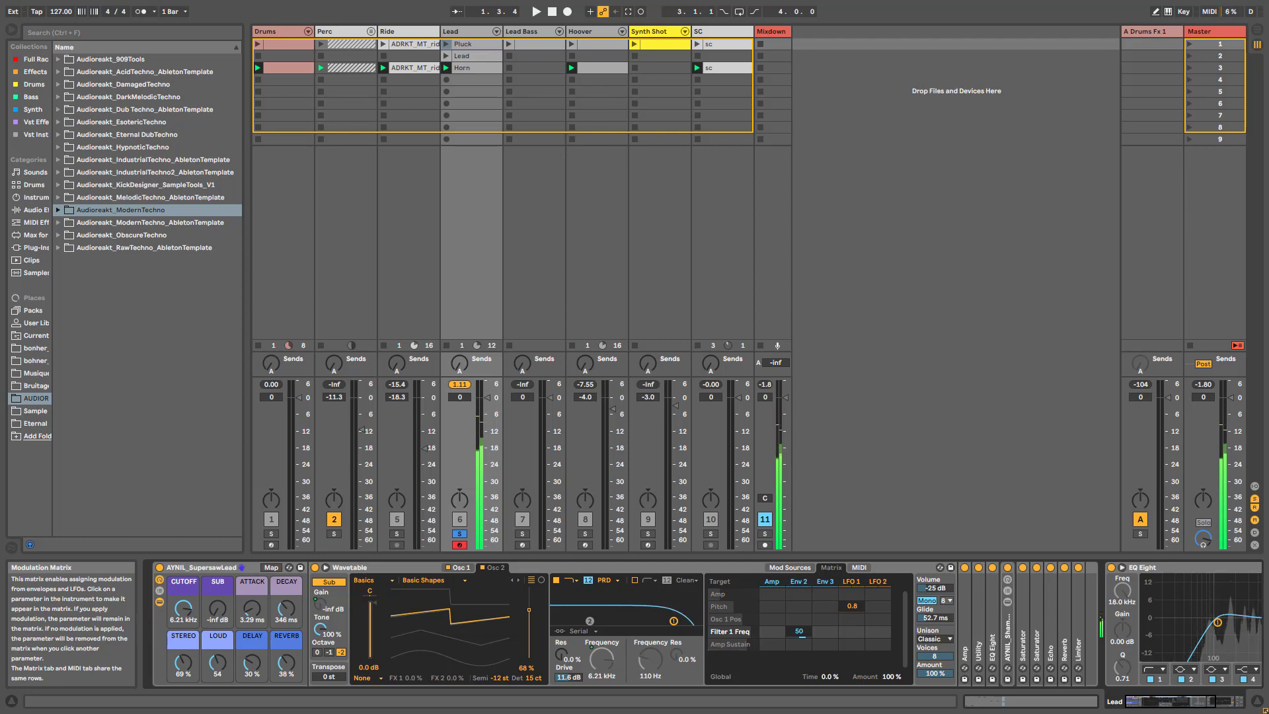
- Check LFO 1 and its matrix assignment, and try Wavetable's Poly mode before returning it to Mono
click(851, 586)
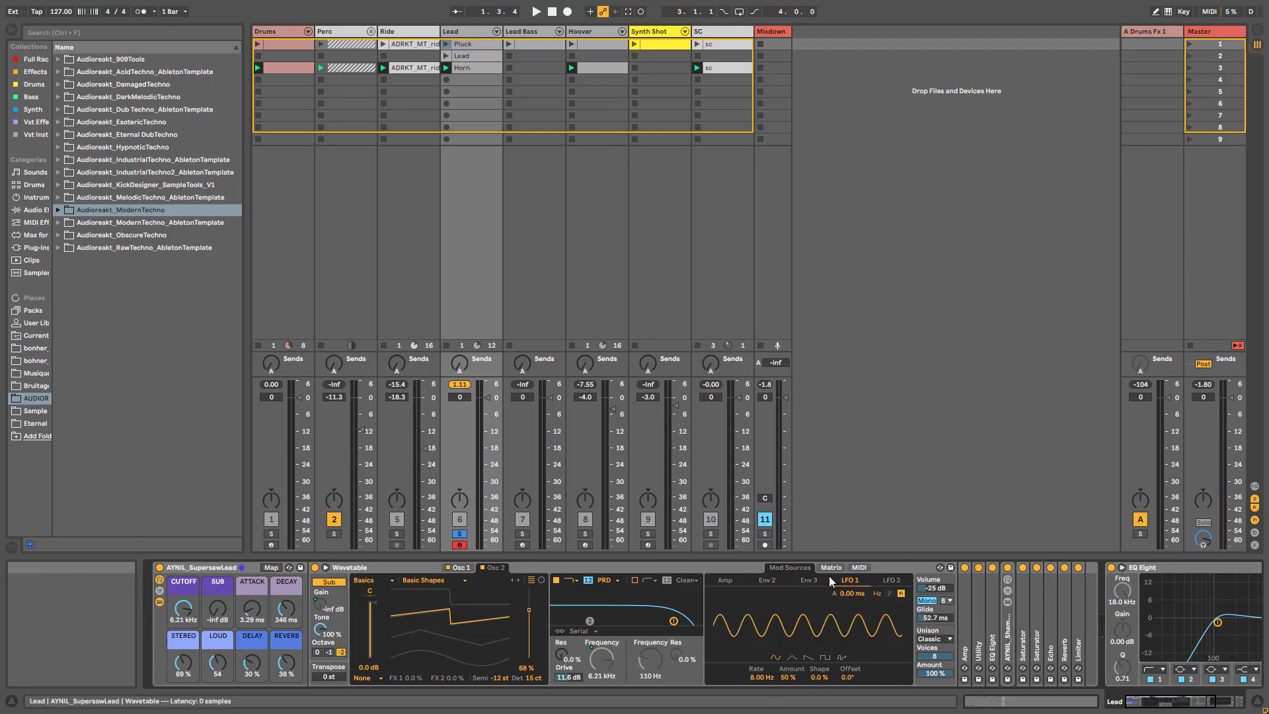
click(830, 569)
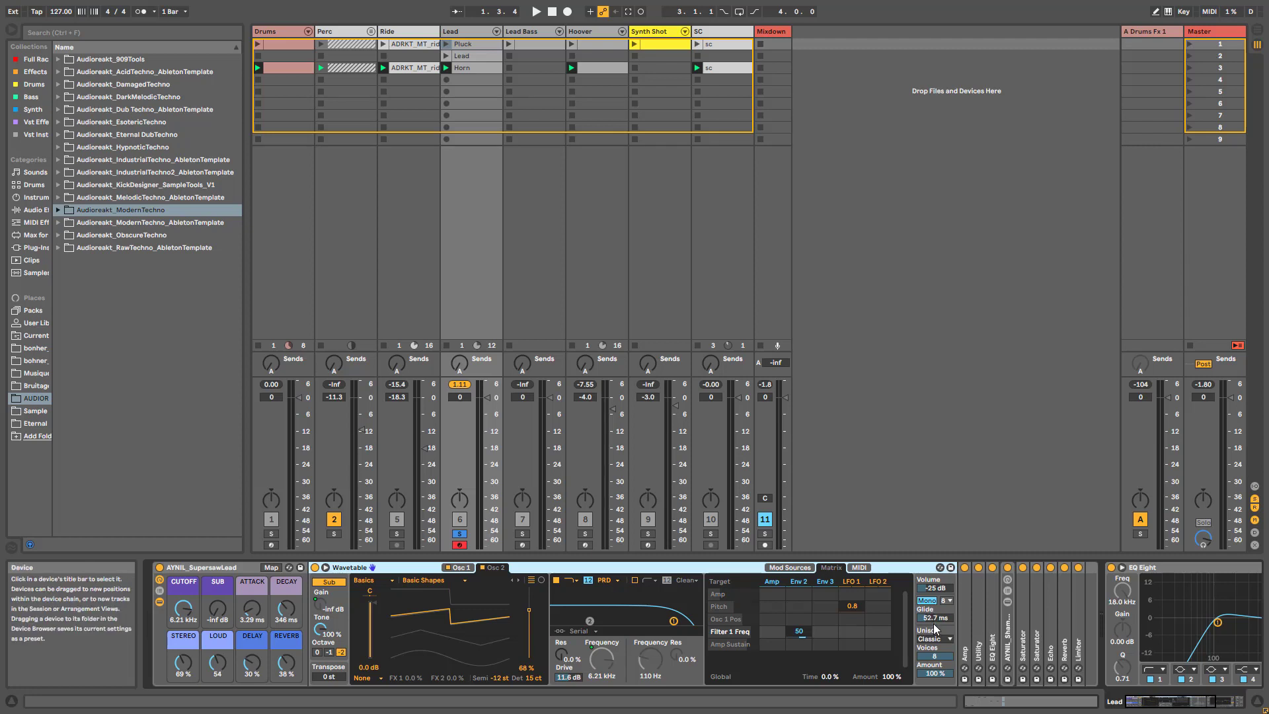
click(927, 600)
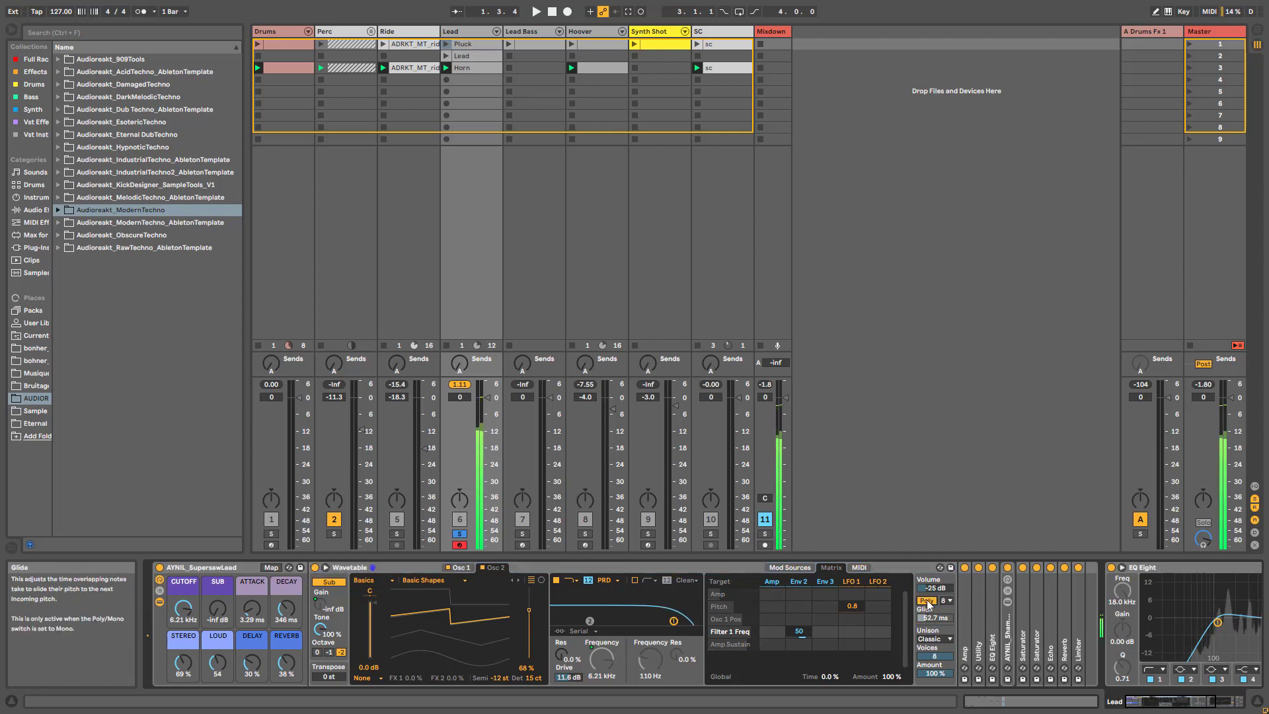
click(928, 602)
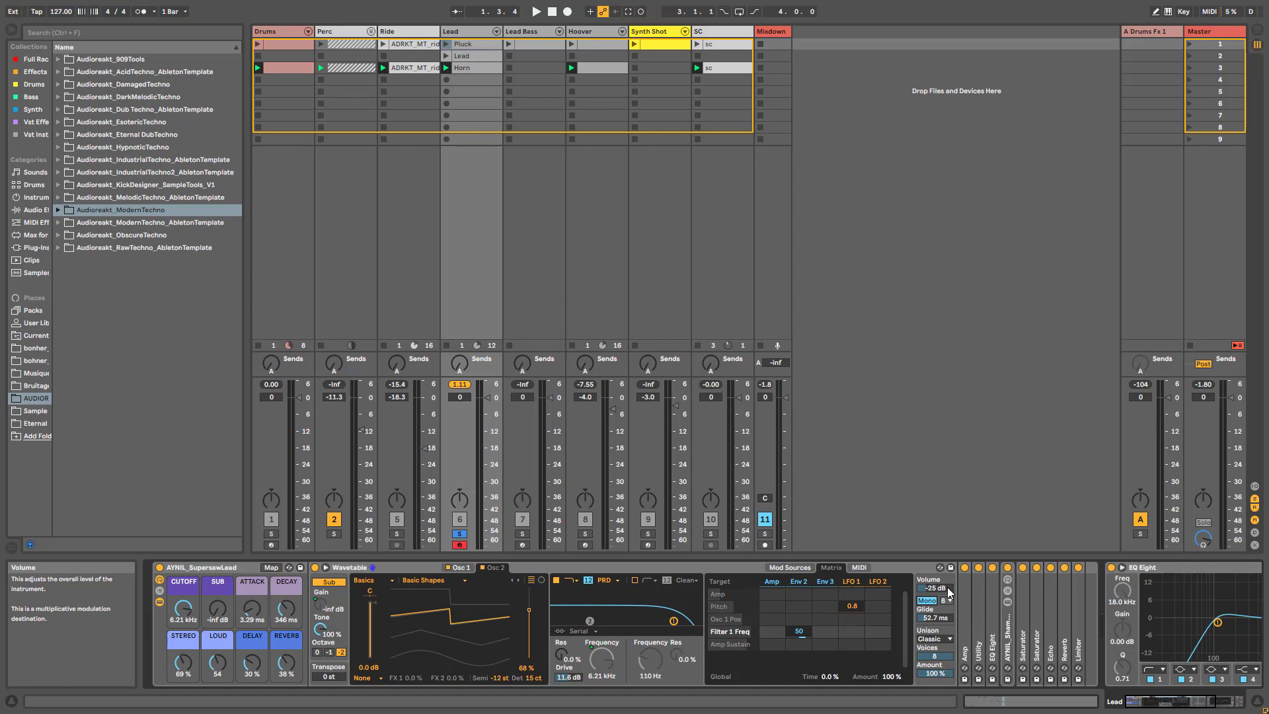
- Unfold the AYNIL_ShameUltra_V1 rack and both Saturator devices in the Lead's effect chain
double_click(1010, 634)
double_click(984, 648)
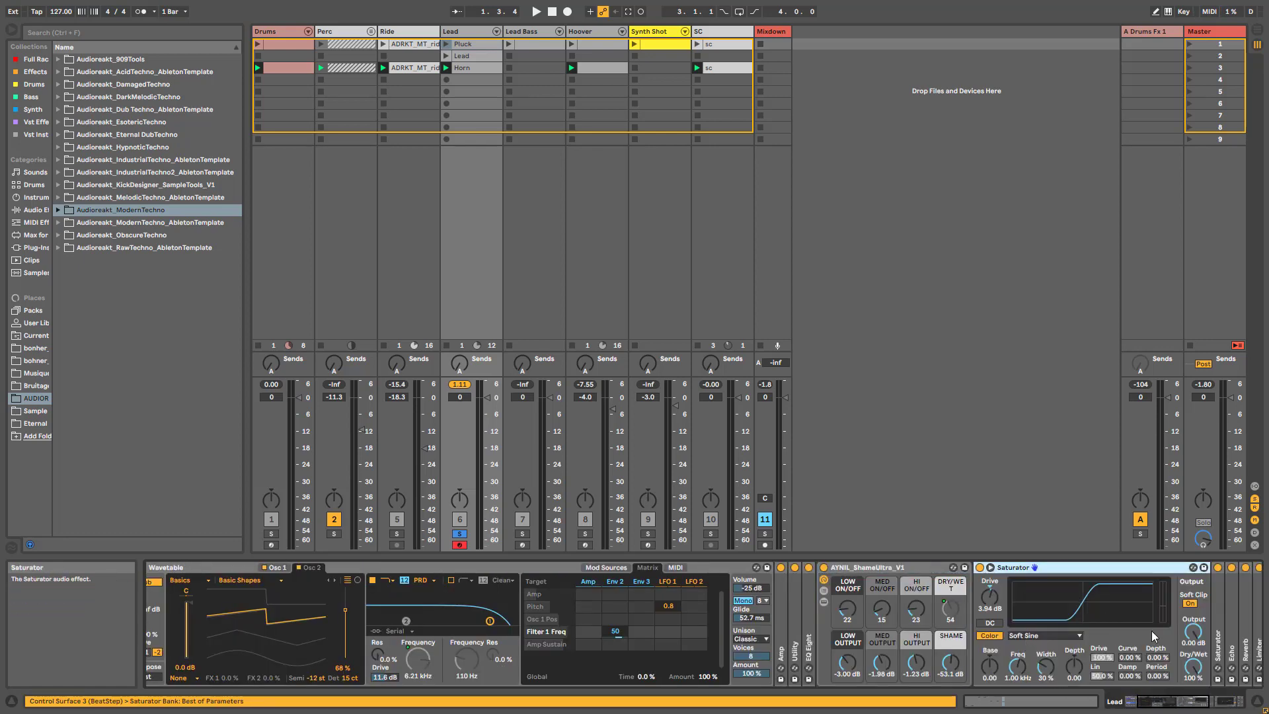
double_click(1218, 625)
click(1177, 705)
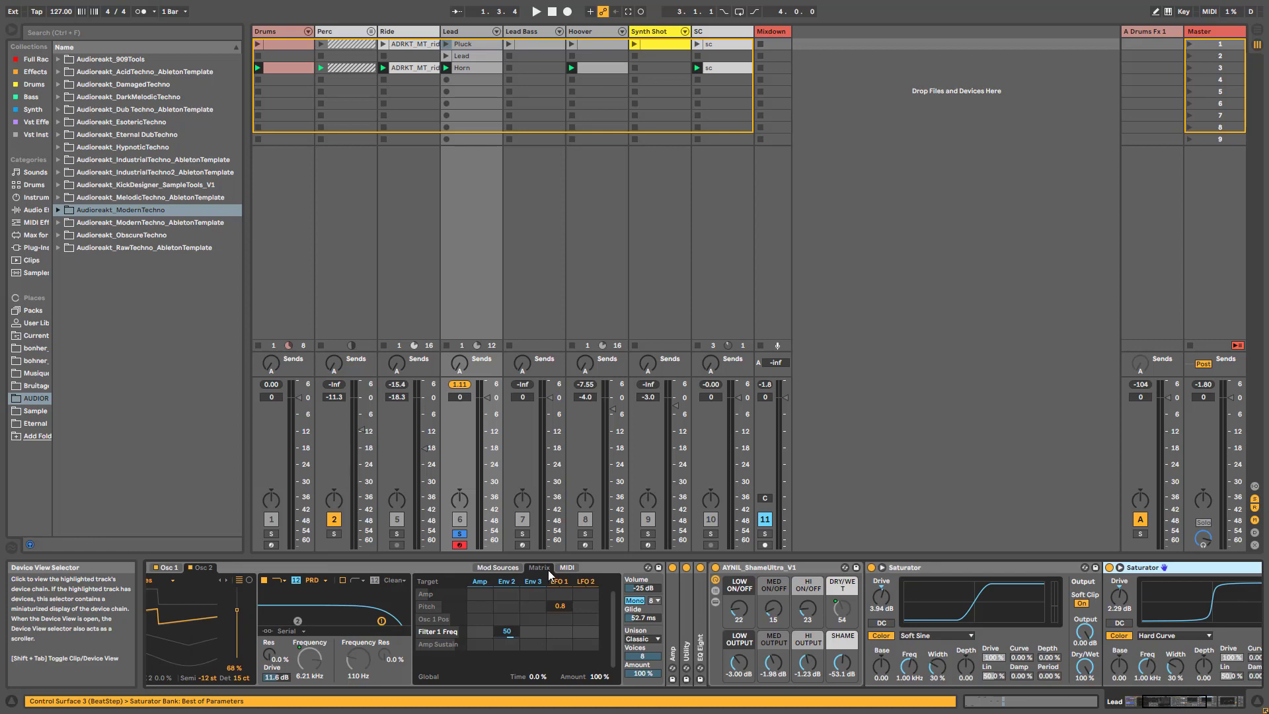
- Deactivate all effects after Wavetable inside the Lead rack, from Amp through Limiter, including both Saturators and the ShameUltra rack
click(672, 568)
click(686, 574)
click(686, 568)
click(700, 568)
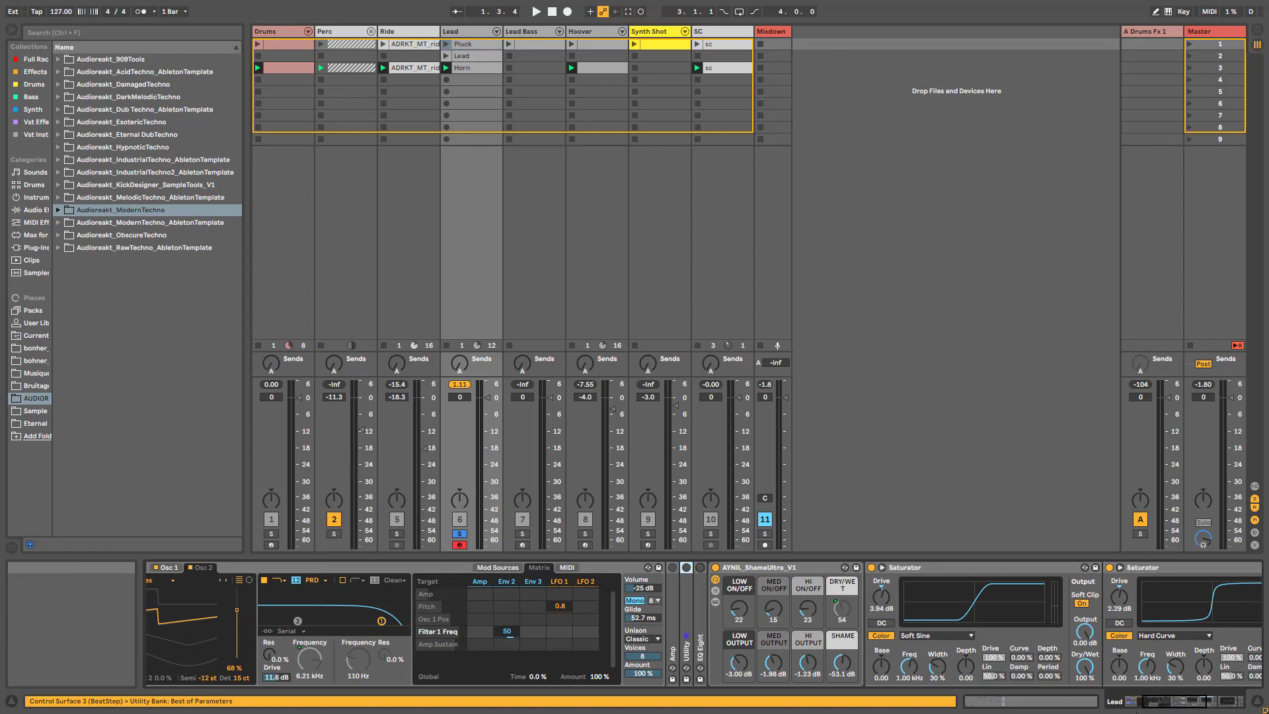
drag(1172, 702, 1200, 701)
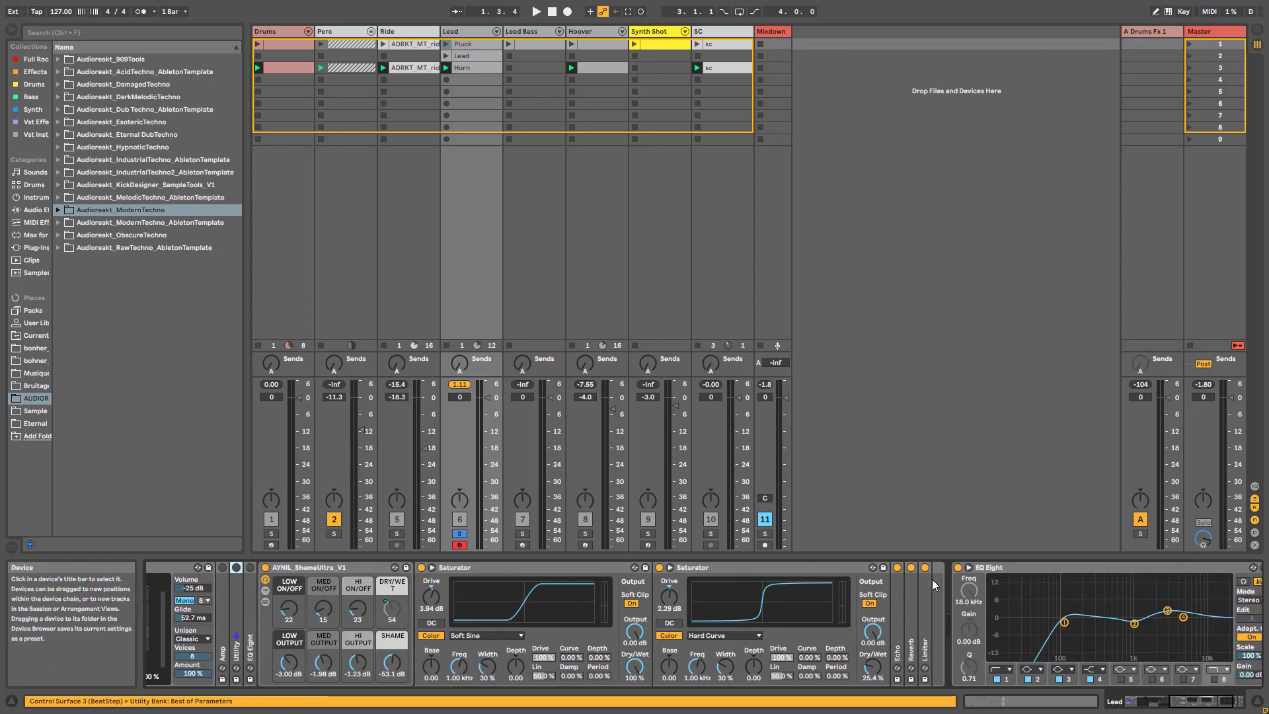
click(897, 568)
click(659, 567)
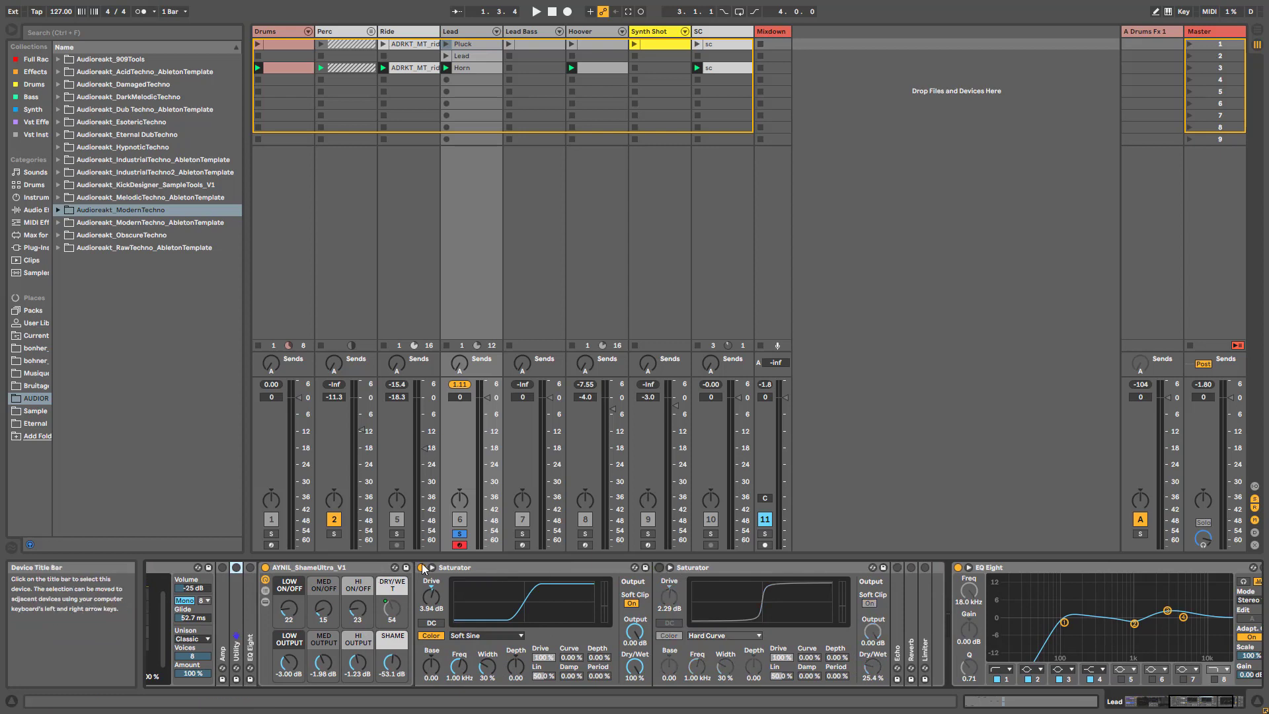
click(422, 567)
click(265, 567)
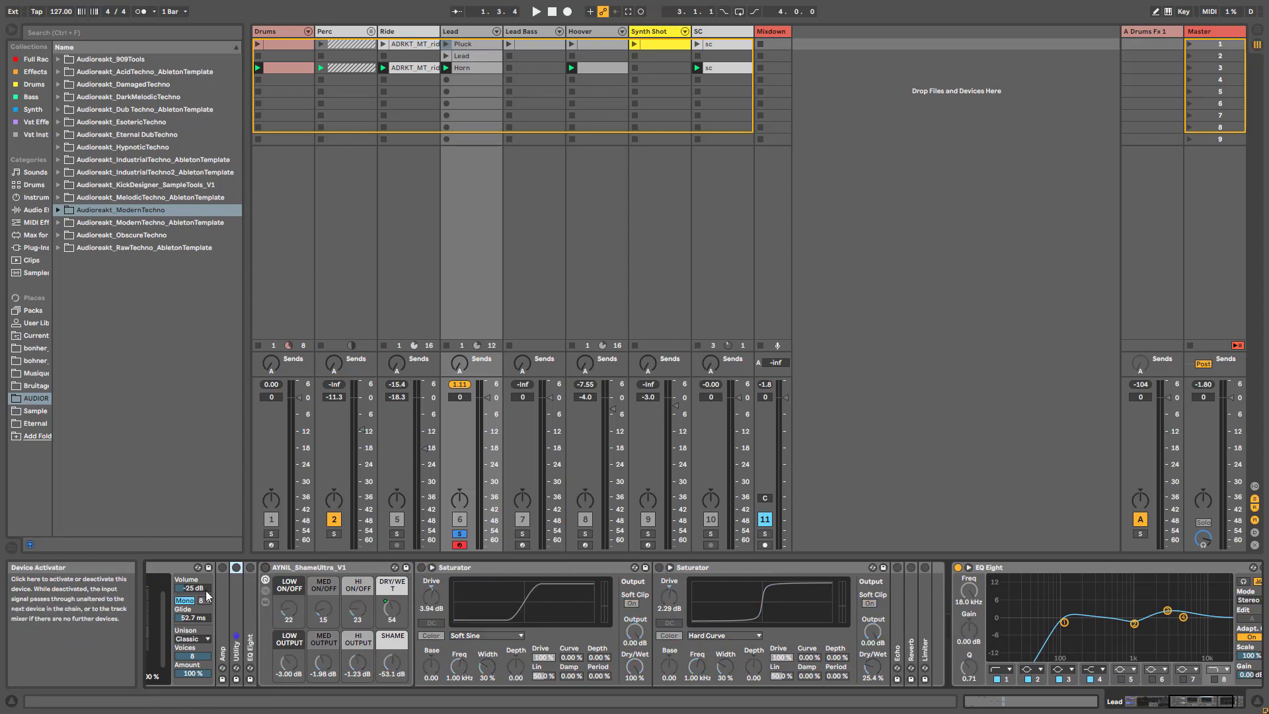
- Reactivate the ShameUltra rack, inspect its inner devices, and set its SHAME macro to -66.3 dB
click(265, 567)
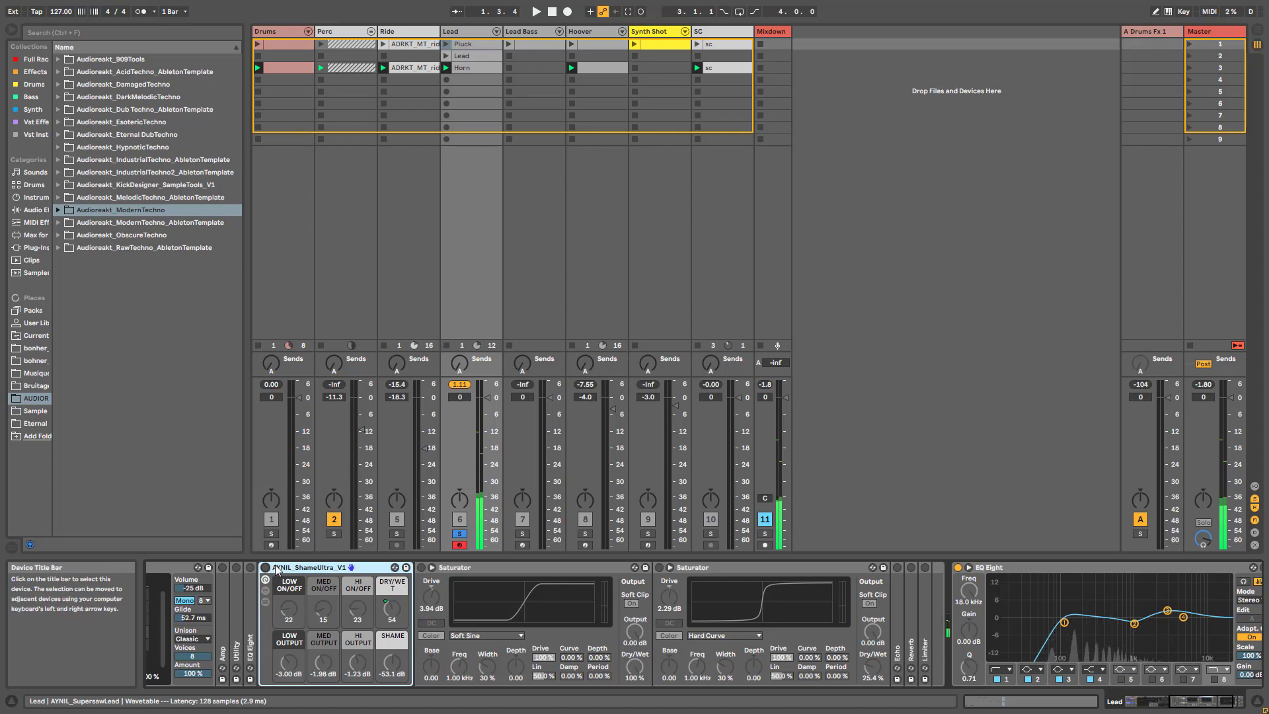
click(264, 601)
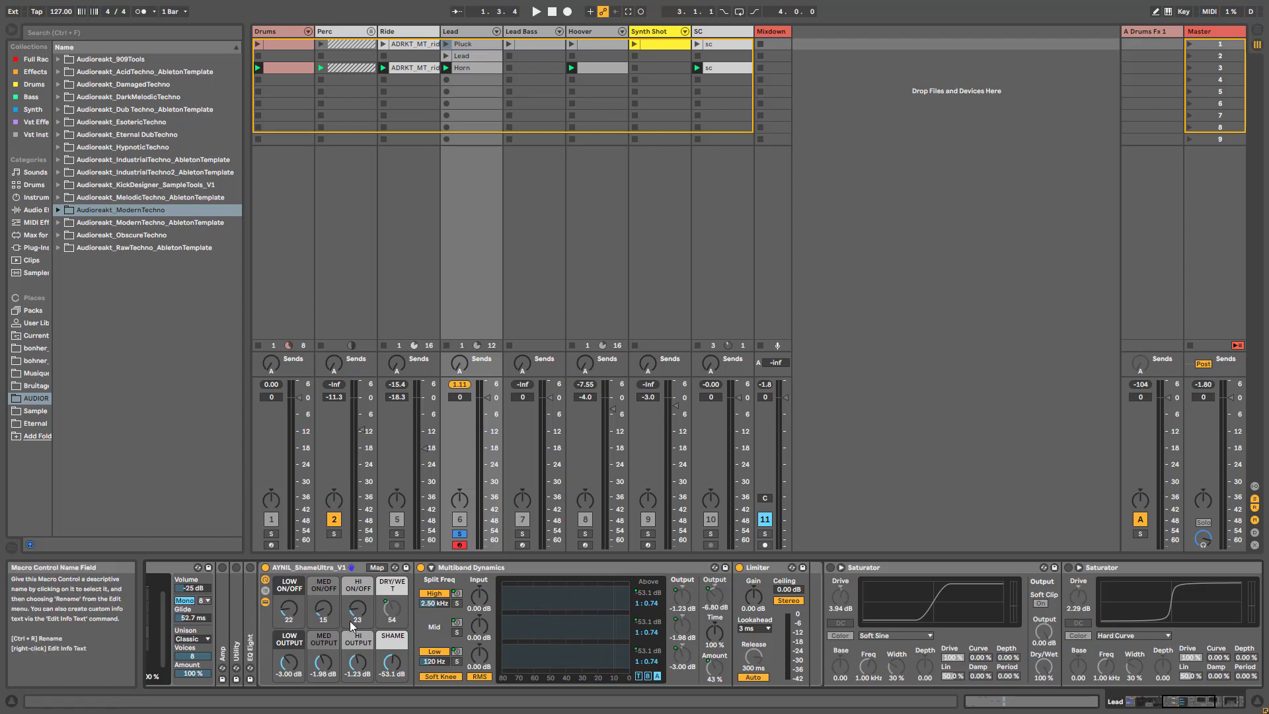
drag(397, 679, 397, 670)
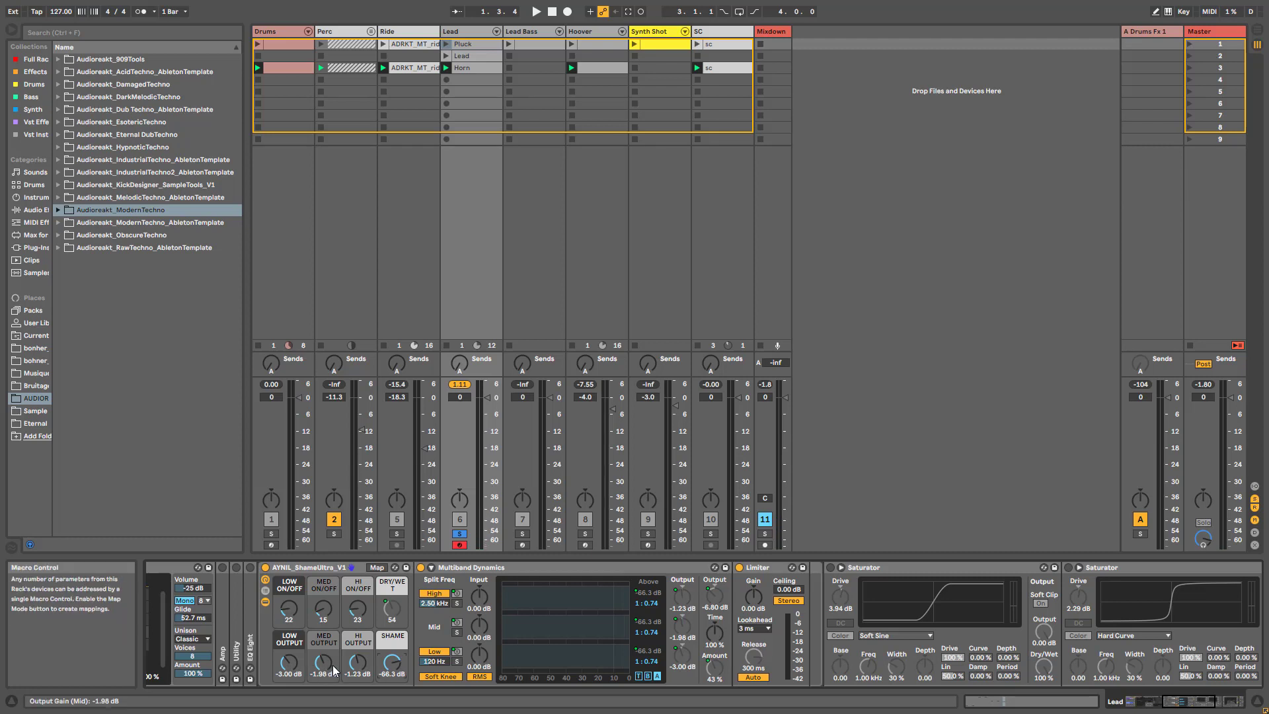
click(266, 602)
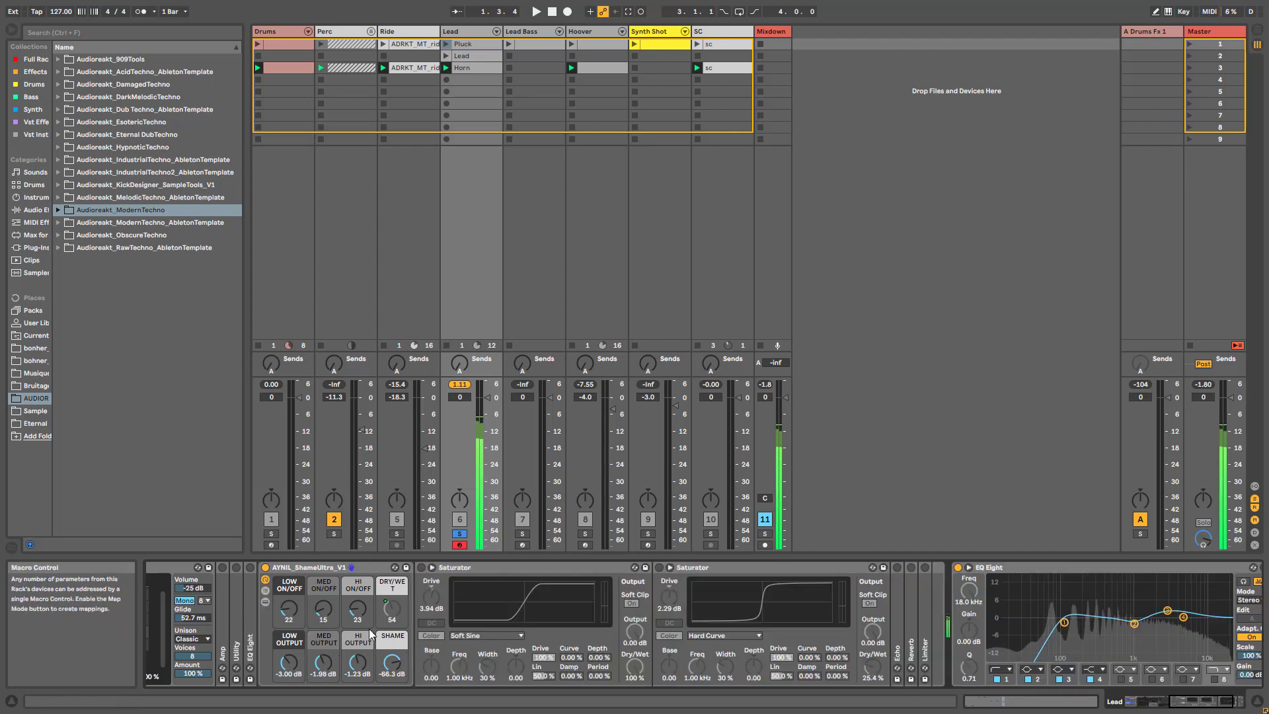
- Reactivate the Soft Sine Saturator, comparing the sound with and without it, and reactivate the Hard Curve Saturator
click(422, 567)
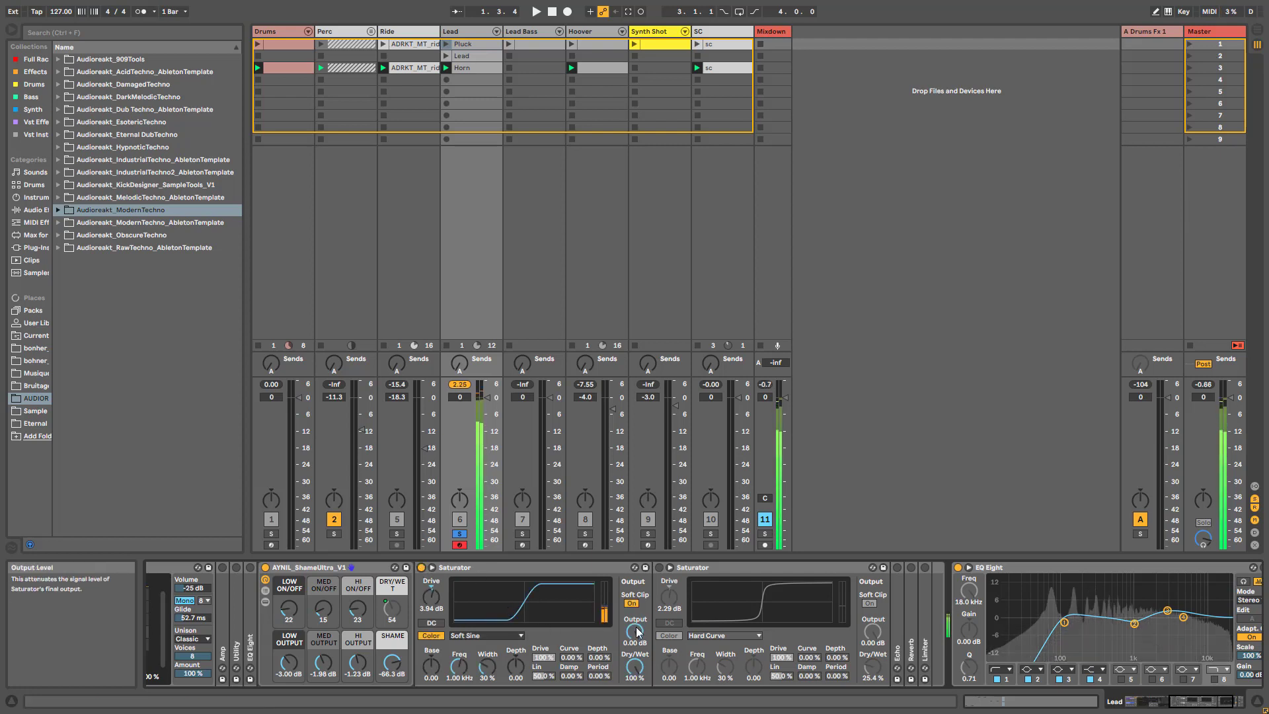
click(421, 568)
click(420, 568)
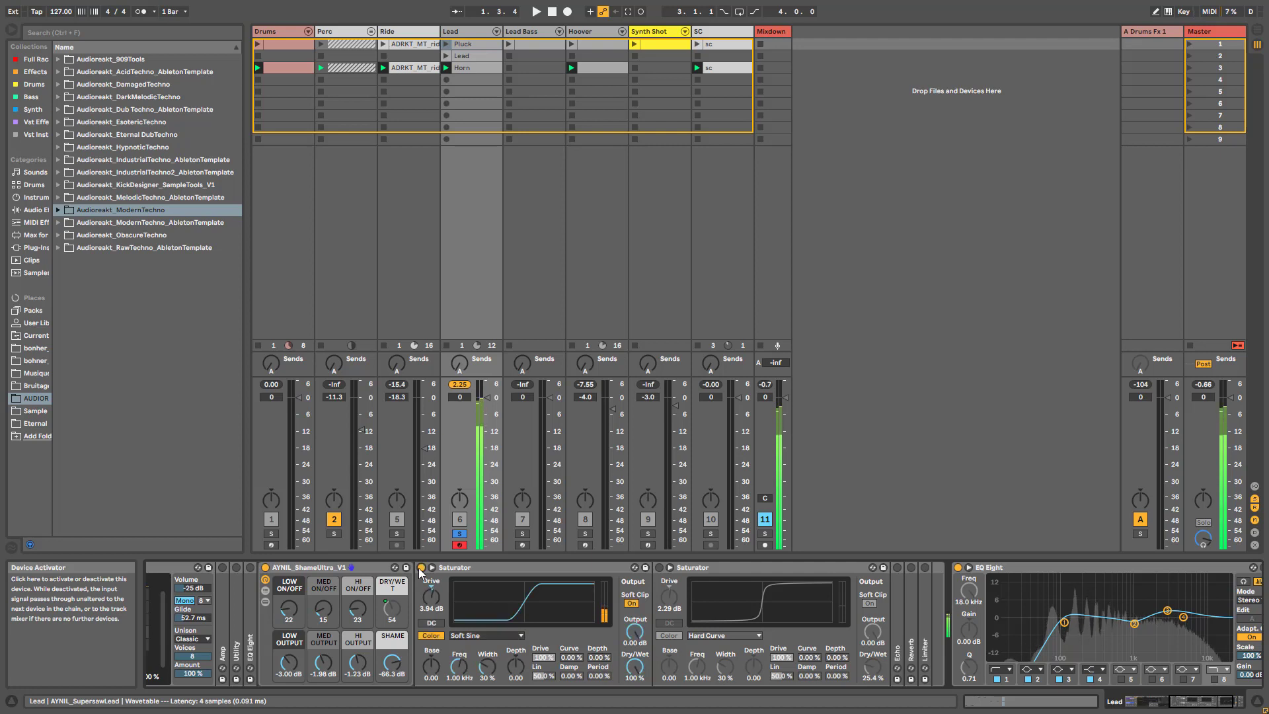
click(658, 568)
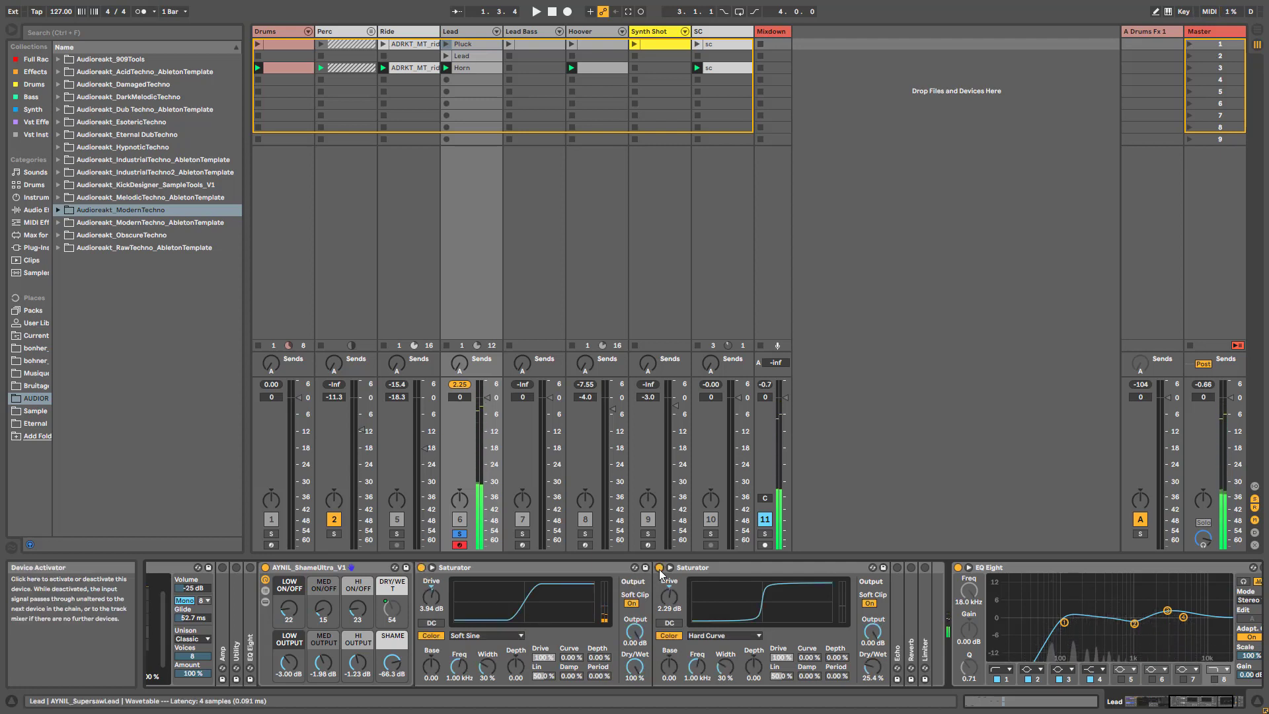
- Compare the sound with and without the Hard Curve Saturator and set its Dry/Wet to 25.8%
click(748, 569)
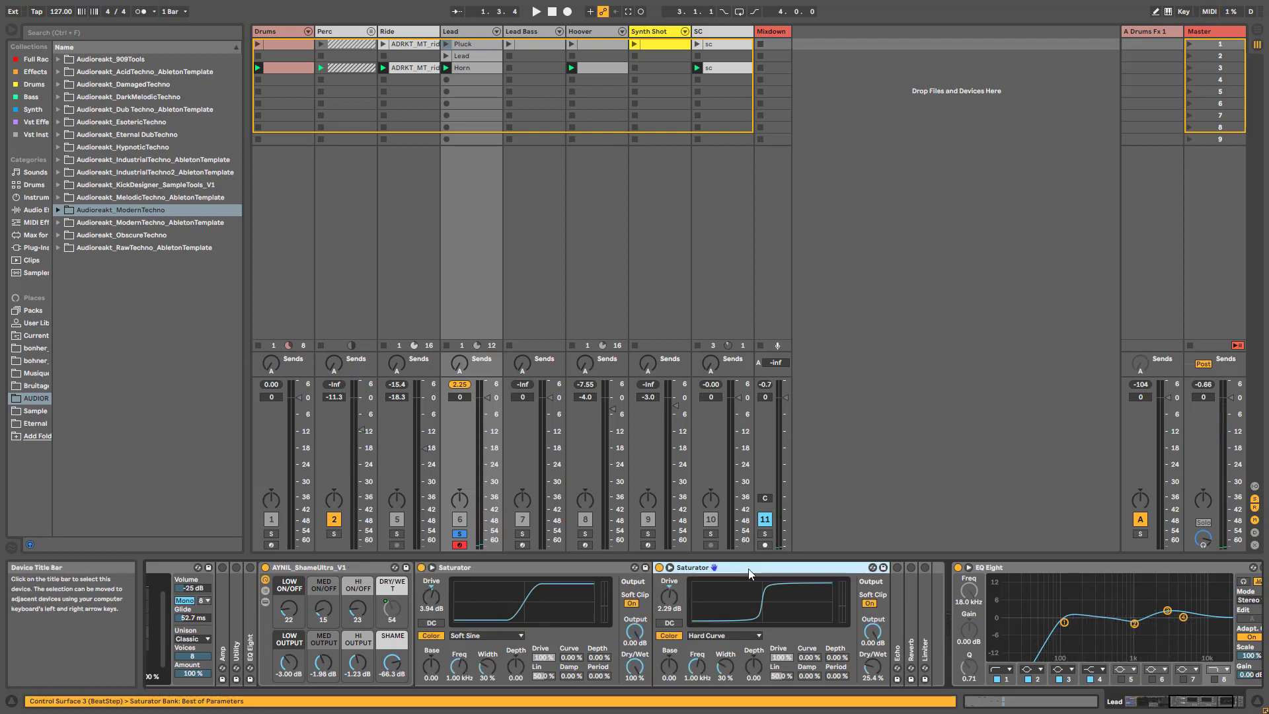
click(659, 569)
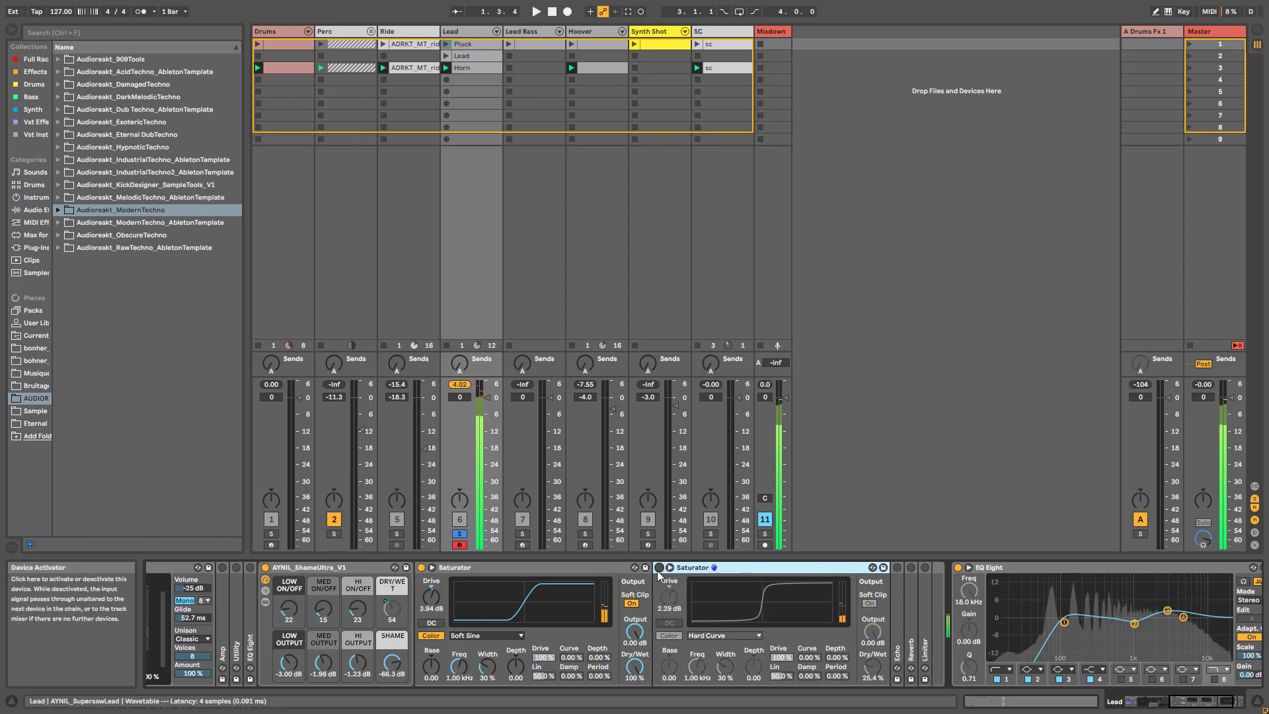
click(660, 568)
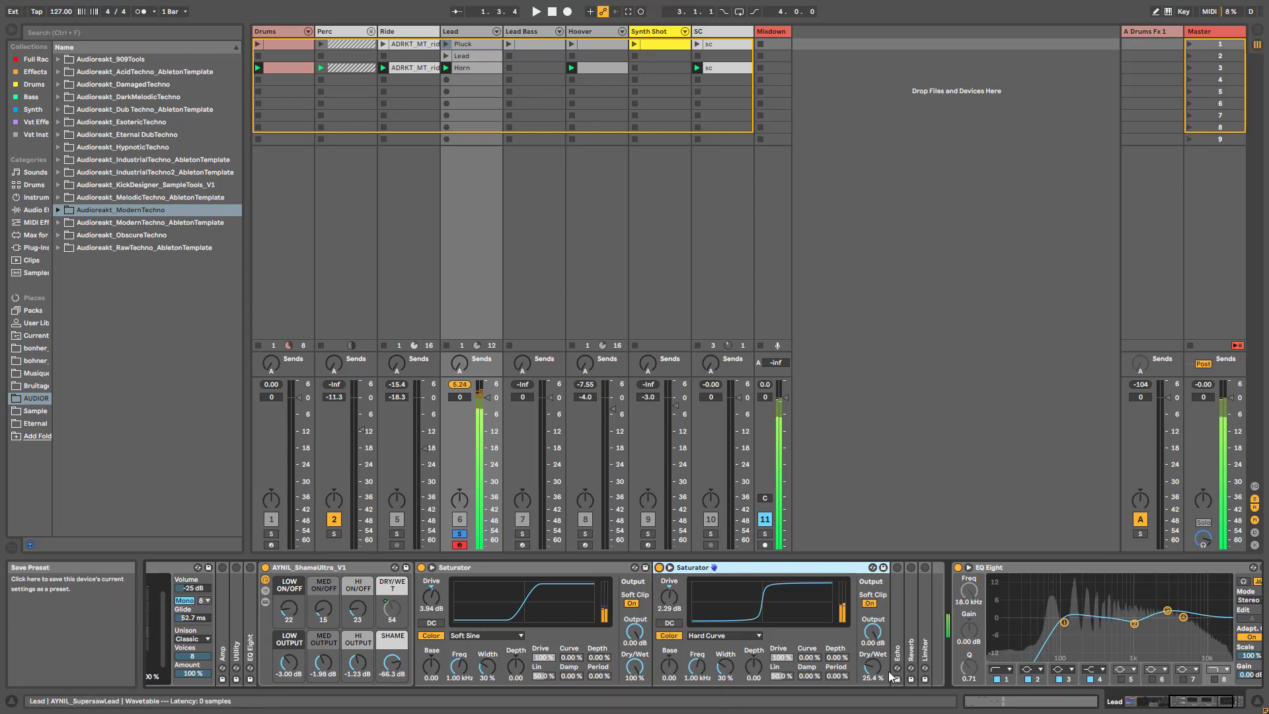
drag(872, 667, 873, 698)
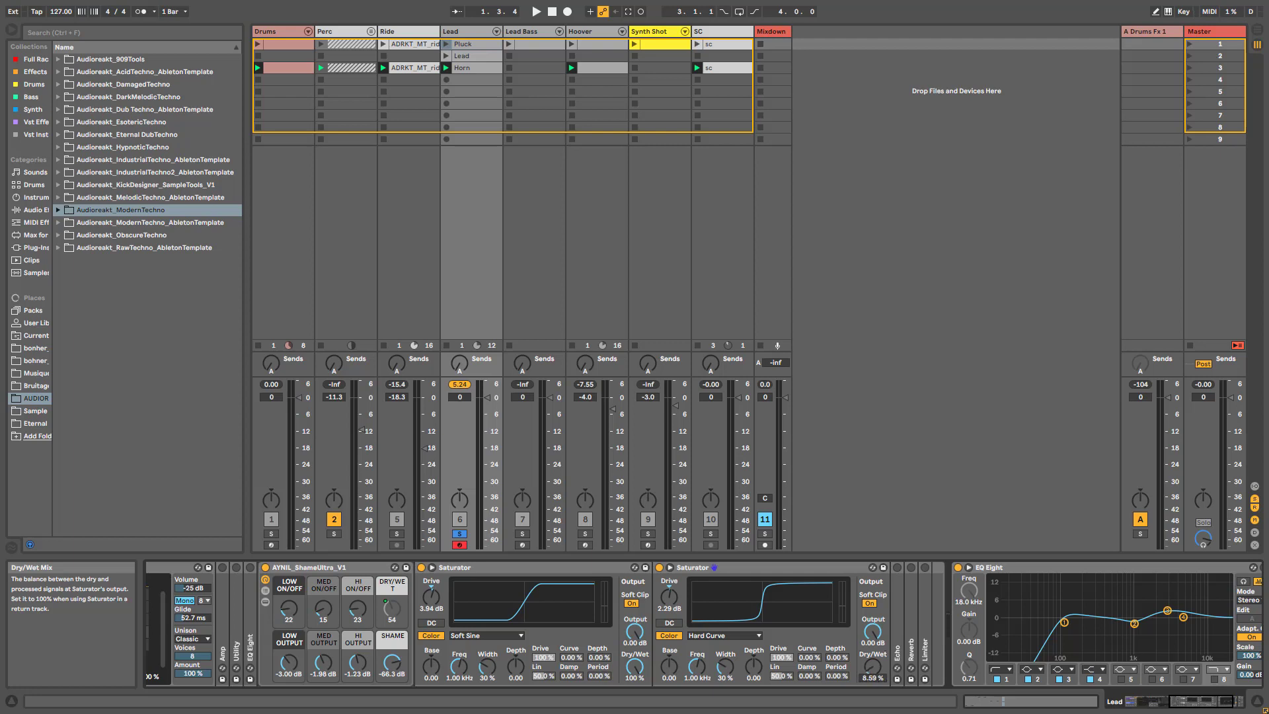
drag(873, 668, 873, 646)
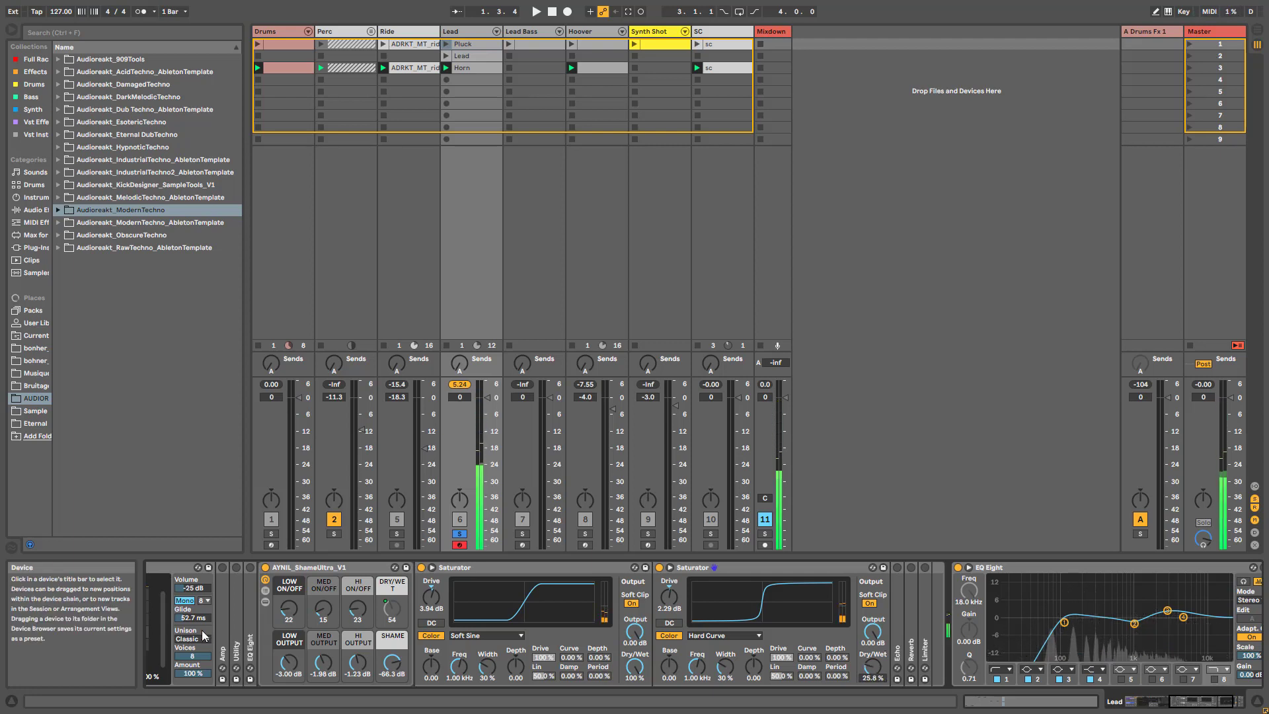
- Fold the AYNIL_ShameUltra_V1 rack and both Saturators in the Lead's effect chain
double_click(367, 569)
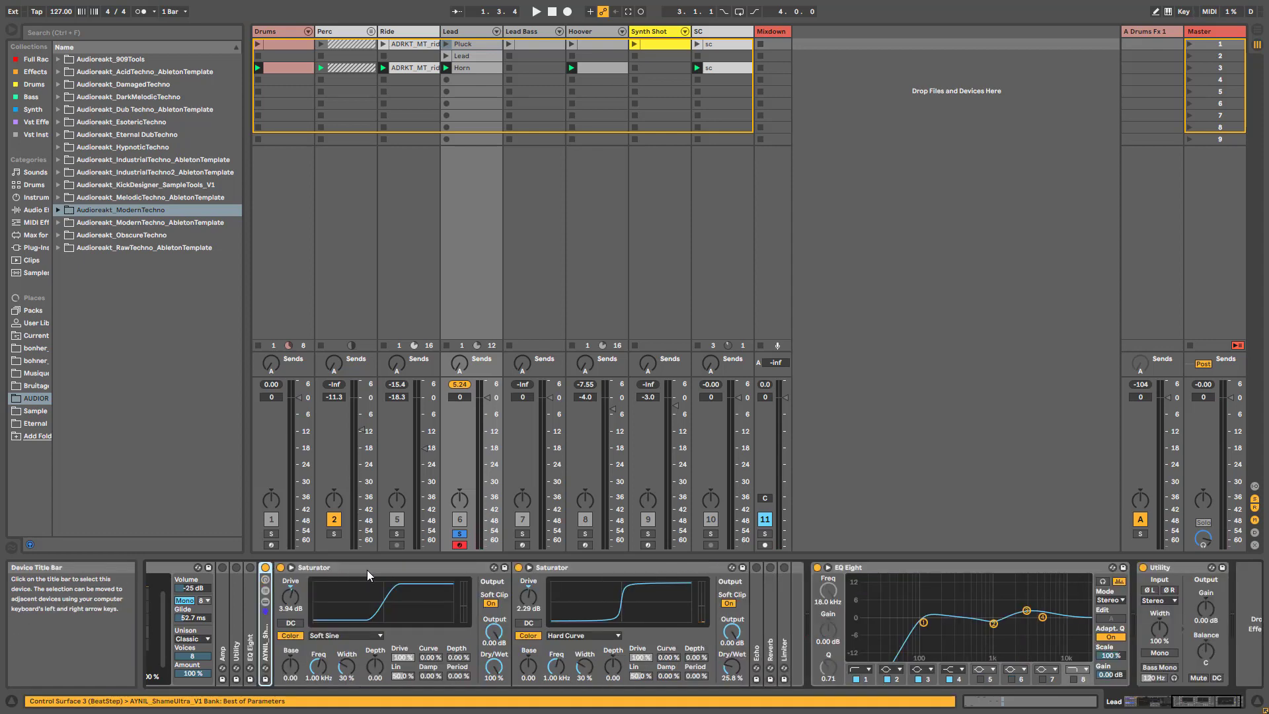
double_click(367, 570)
double_click(366, 569)
- Unfold and reactivate the Amp after Wavetable, audition its Dry/Wet at 12.7%, and return it to 0%
drag(1208, 702, 1161, 701)
click(967, 645)
double_click(968, 645)
click(965, 568)
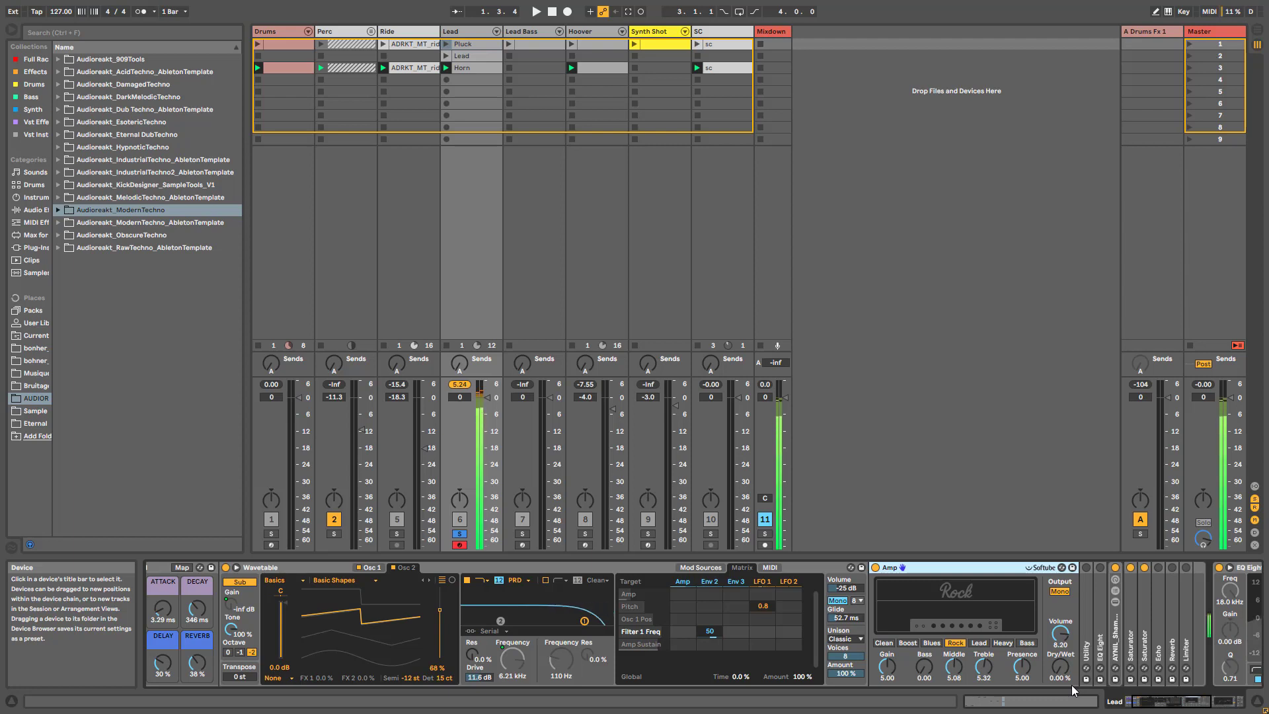
drag(1058, 675, 1059, 669)
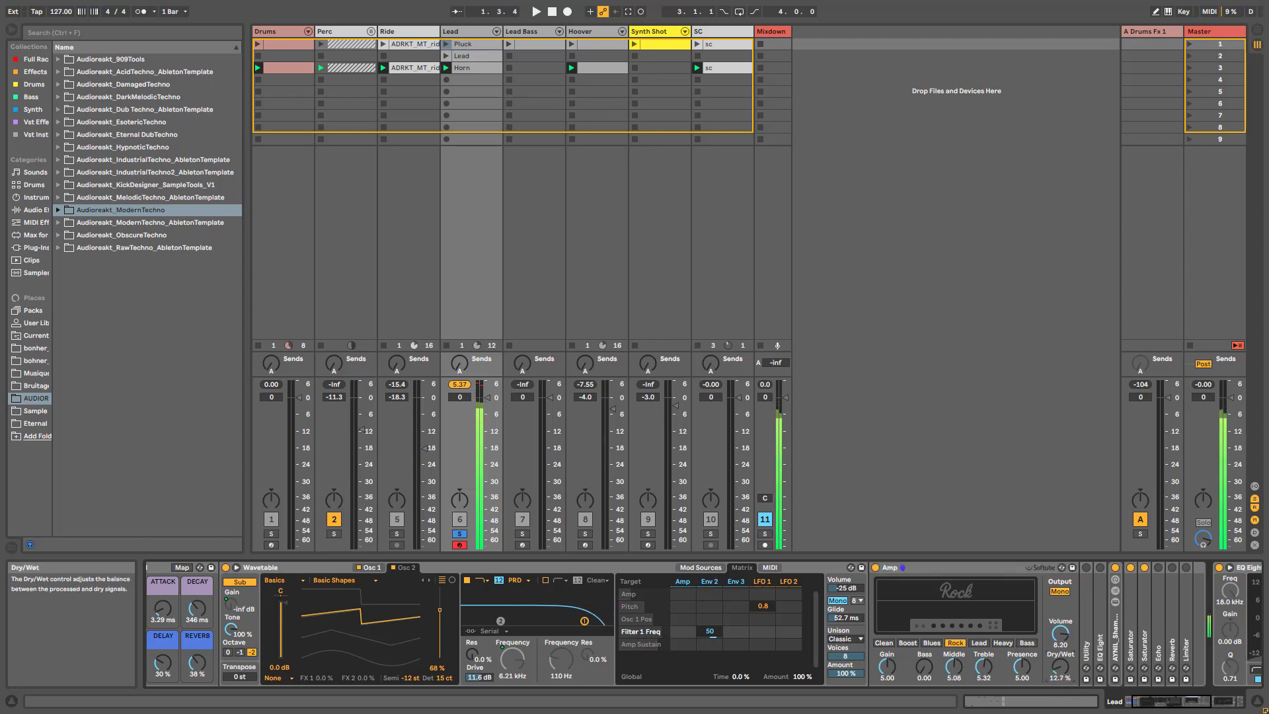
drag(1061, 668, 1061, 679)
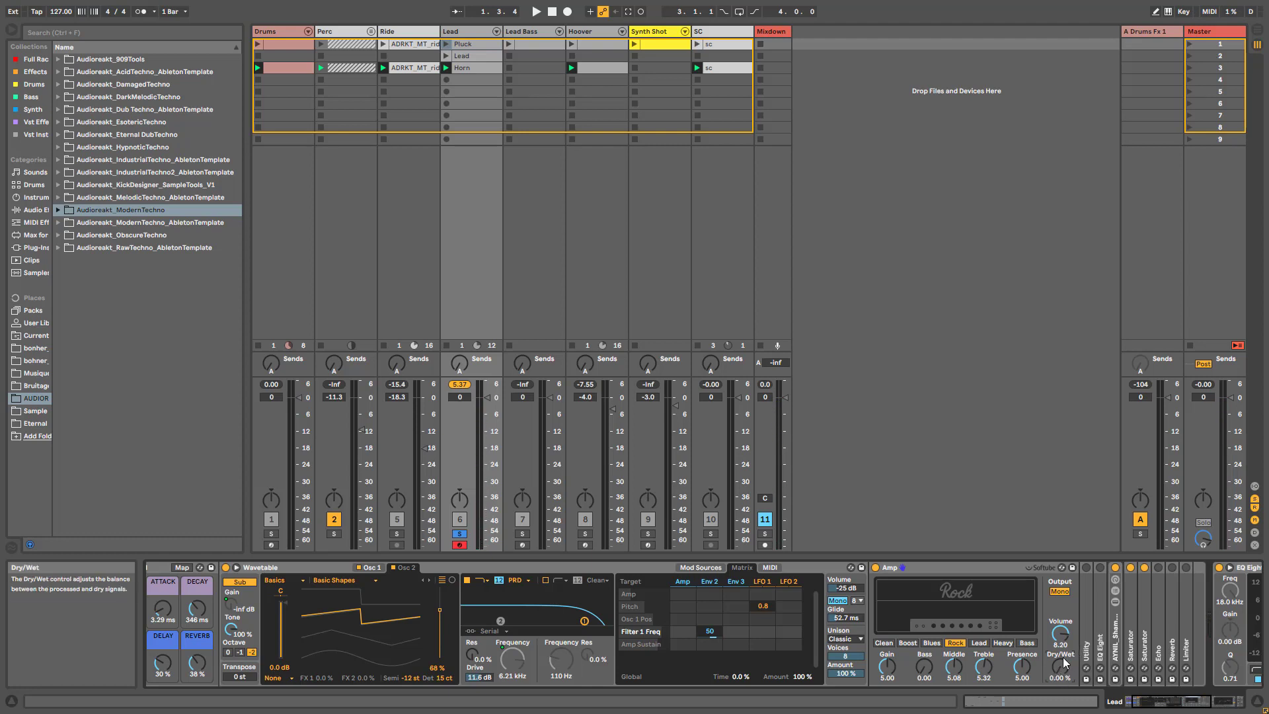
- Fold the Amp, unfold and reactivate the Utility after it, and set the rack's STEREO macro to 70%
click(976, 572)
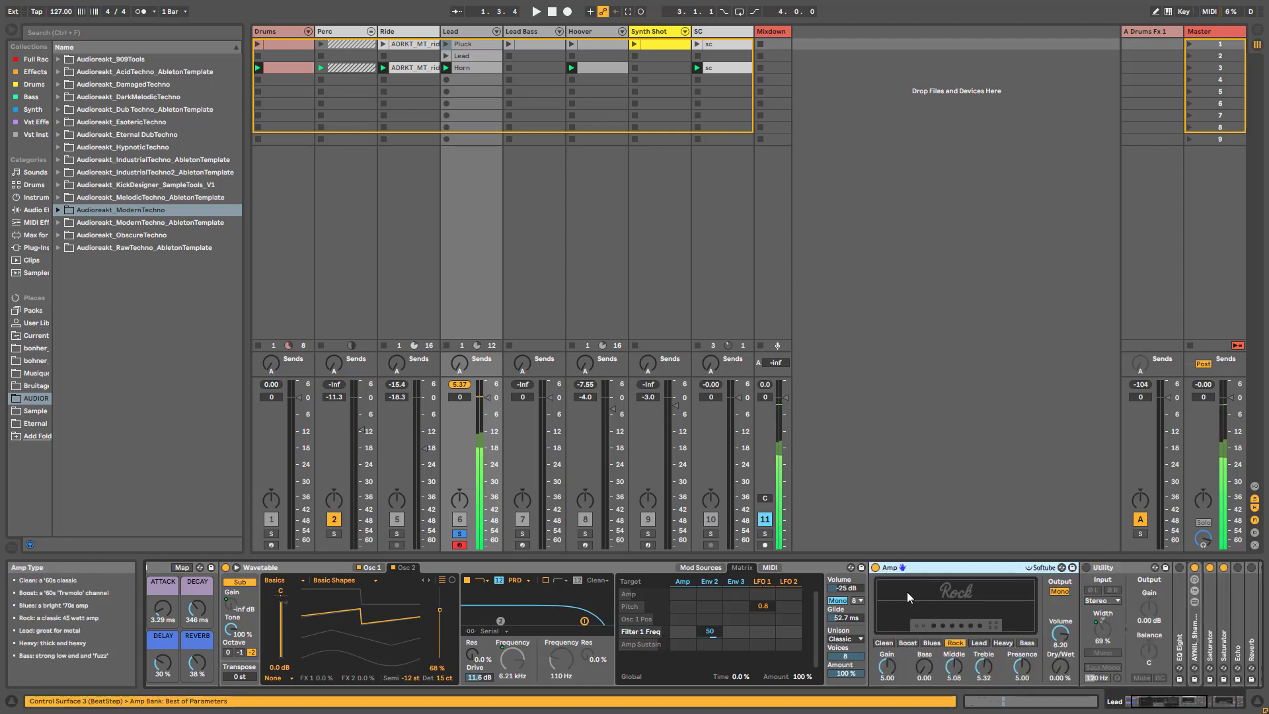
double_click(939, 570)
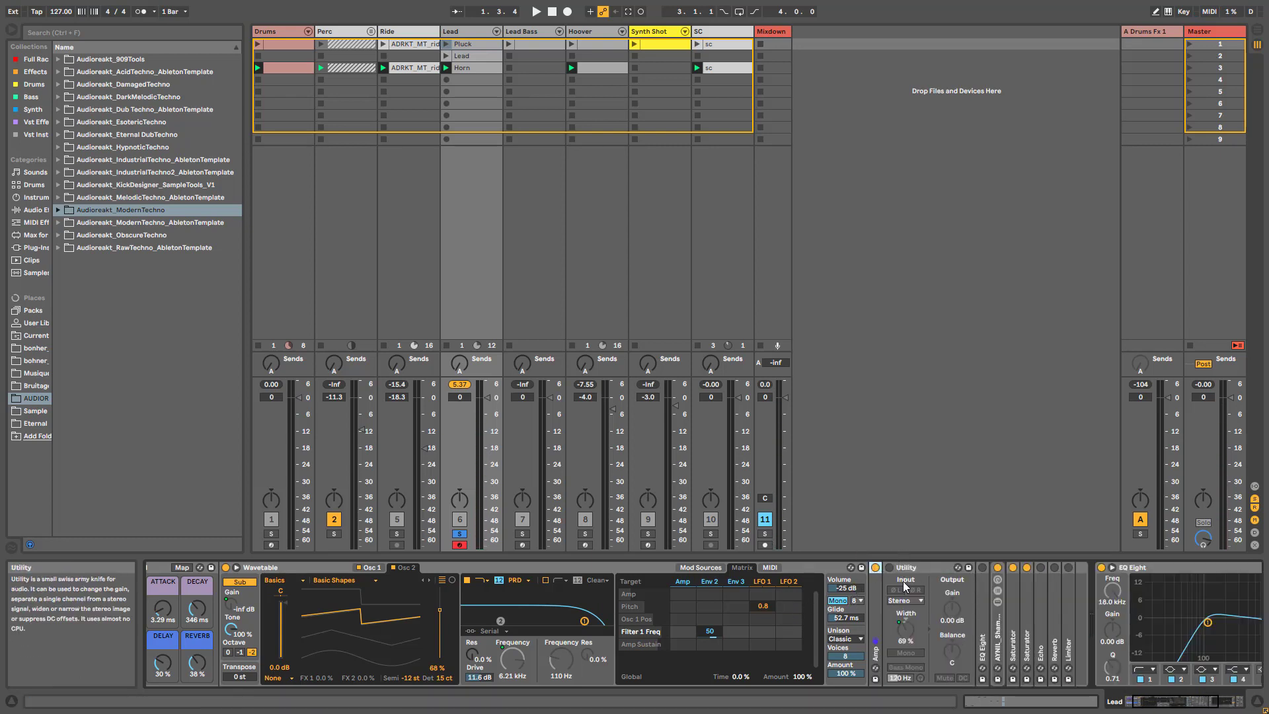
click(890, 568)
drag(1169, 704, 1163, 706)
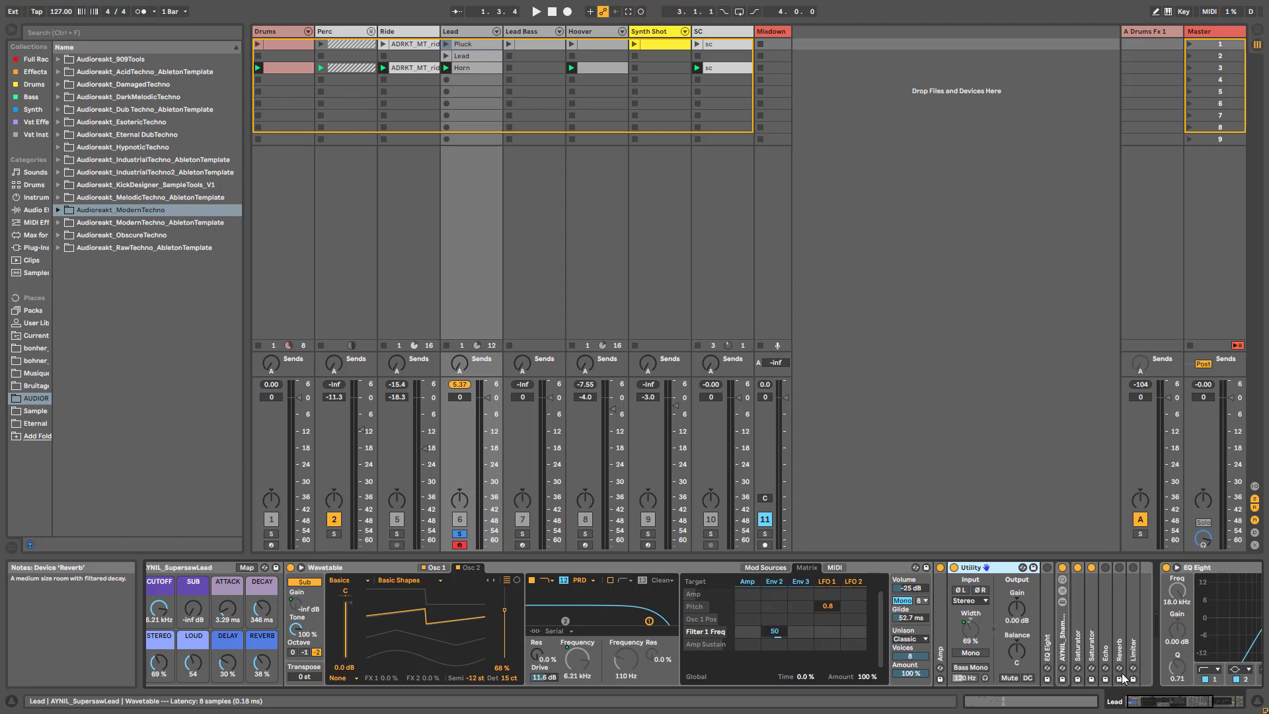
drag(1146, 702, 1140, 703)
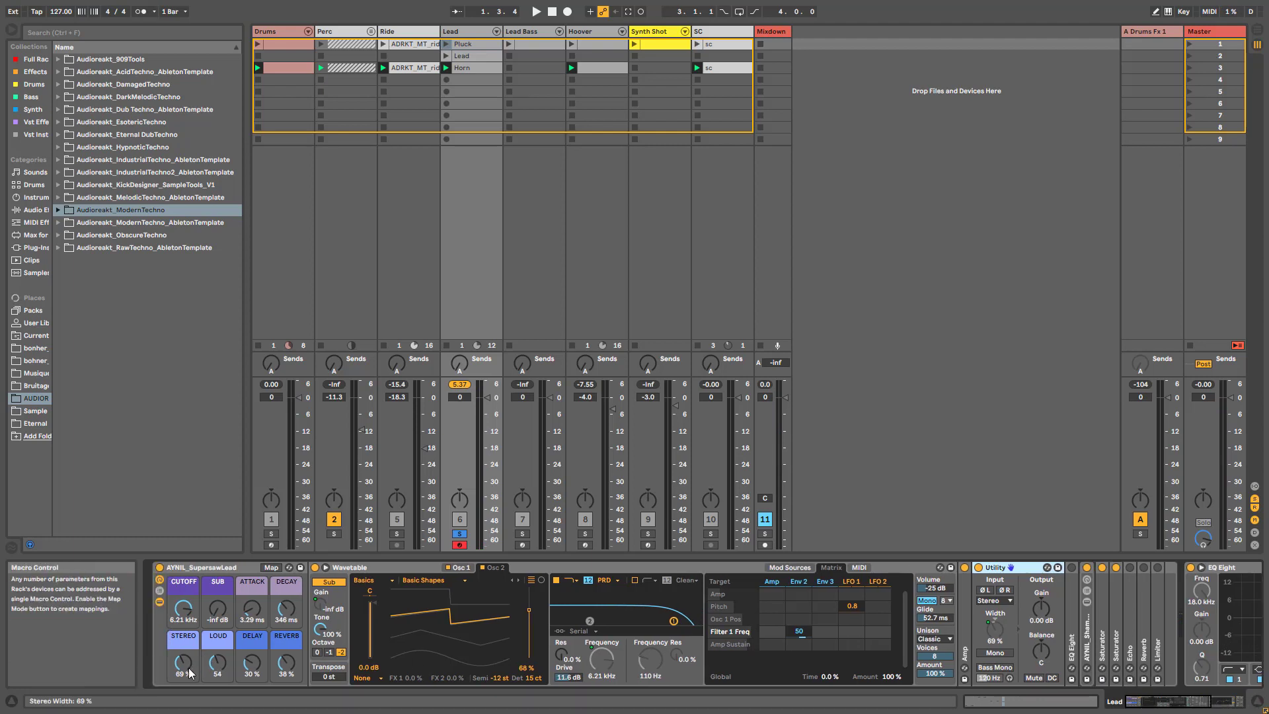
drag(191, 673, 190, 697)
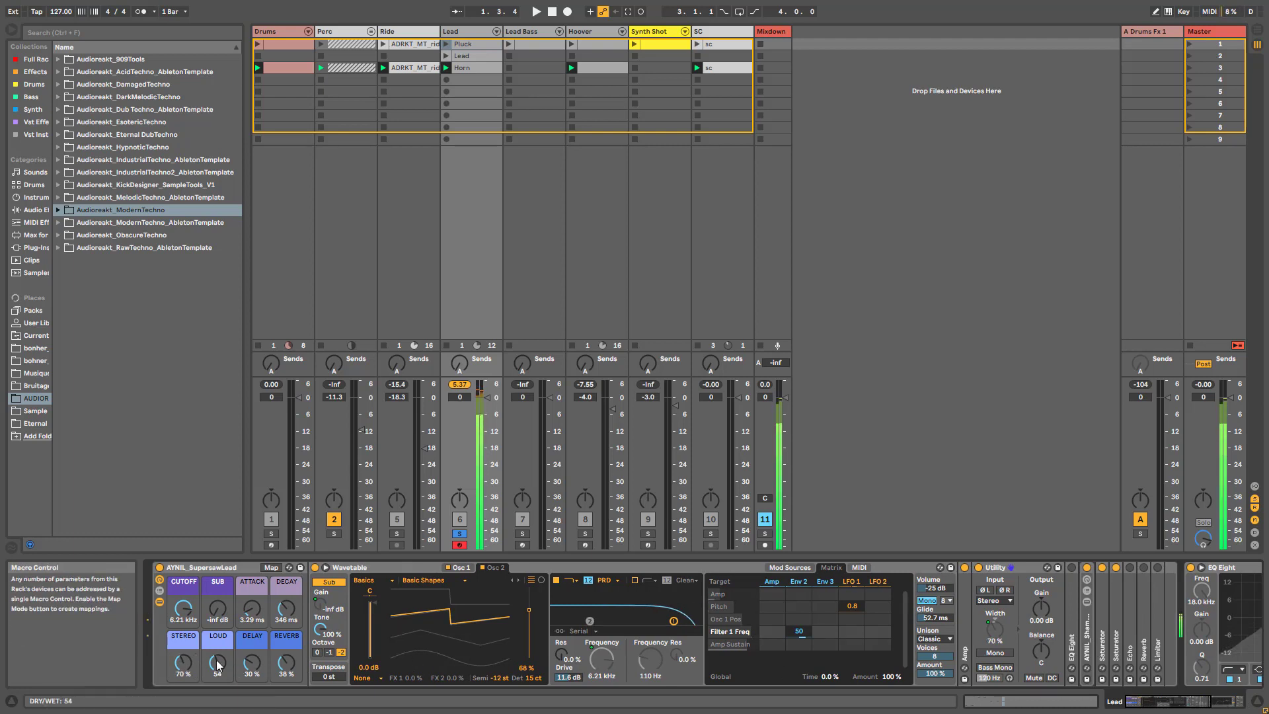
- Set the Supersaw Lead rack's LOUD macro to 35 and reactivate the Limiter
drag(218, 662, 218, 694)
mouse_move(218, 662)
mouse_down()
mouse_move(218, 685)
mouse_move(218, 660)
mouse_up()
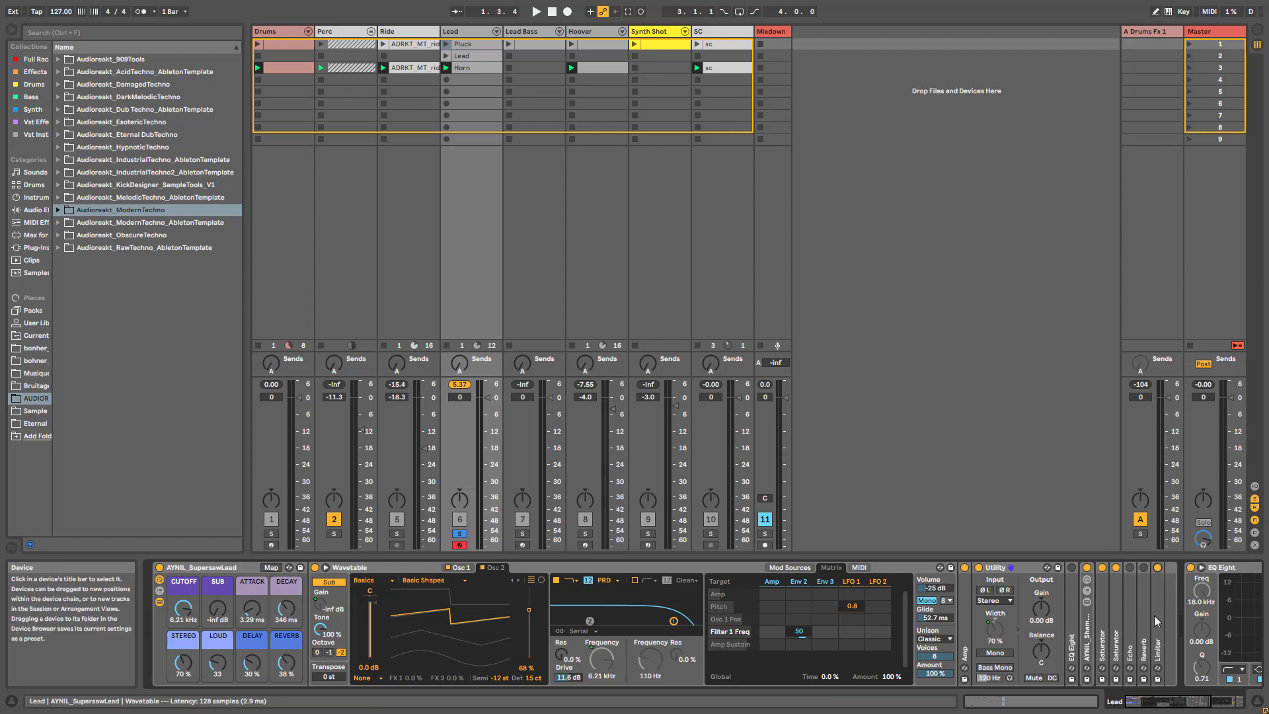
drag(217, 663, 218, 656)
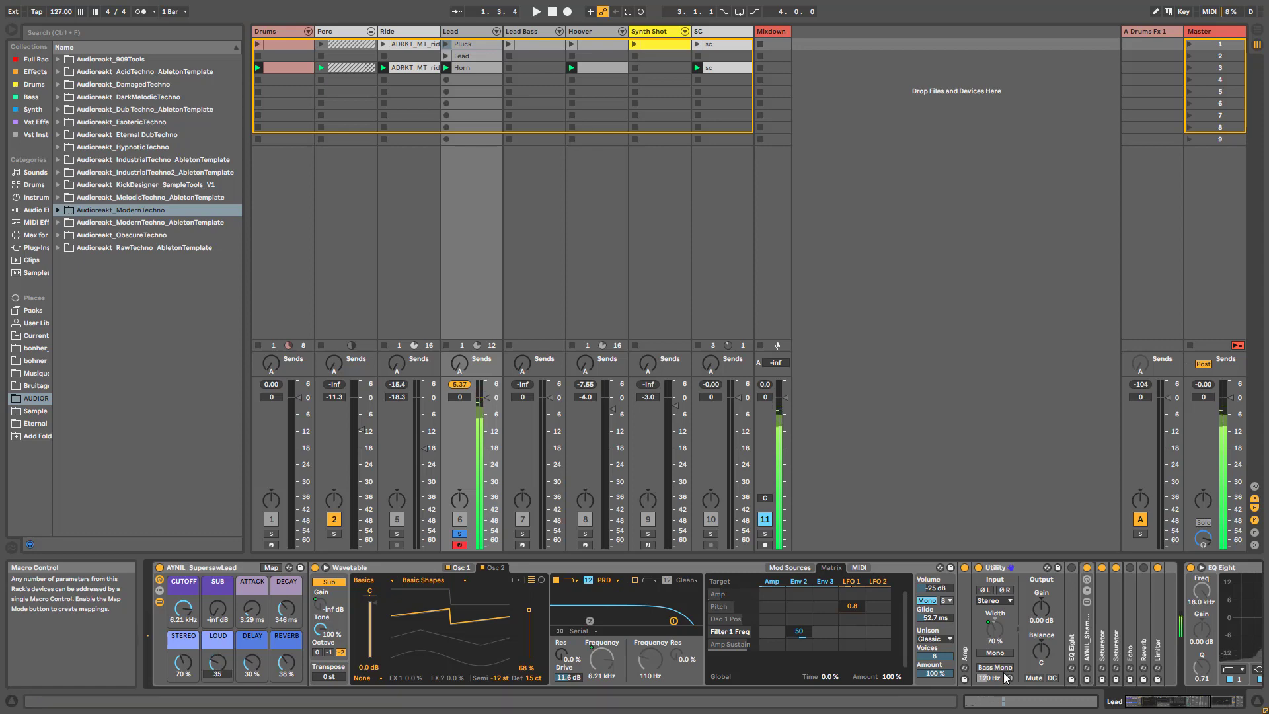
- Show Wavetable's Env 2 and set the rack macros CUTOFF to 187 Hz, ATTACK to 217 ms, and DECAY to 522 ms
drag(1188, 700, 1167, 700)
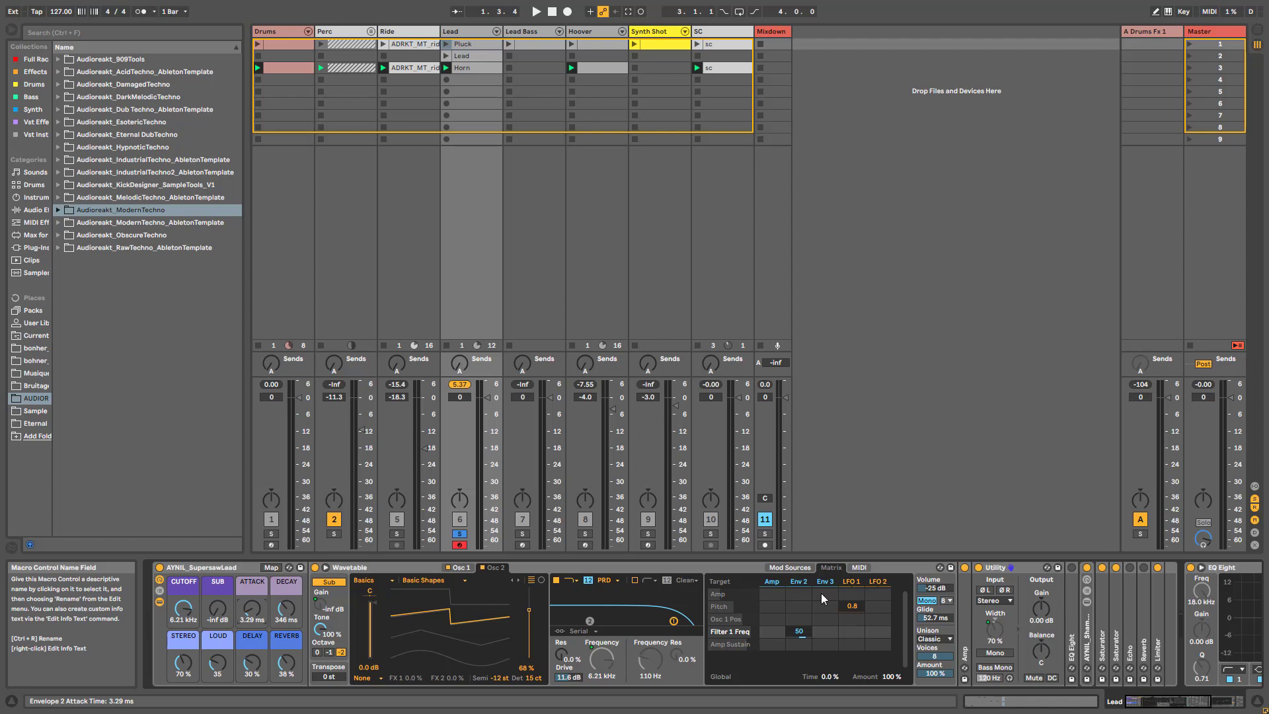
click(801, 570)
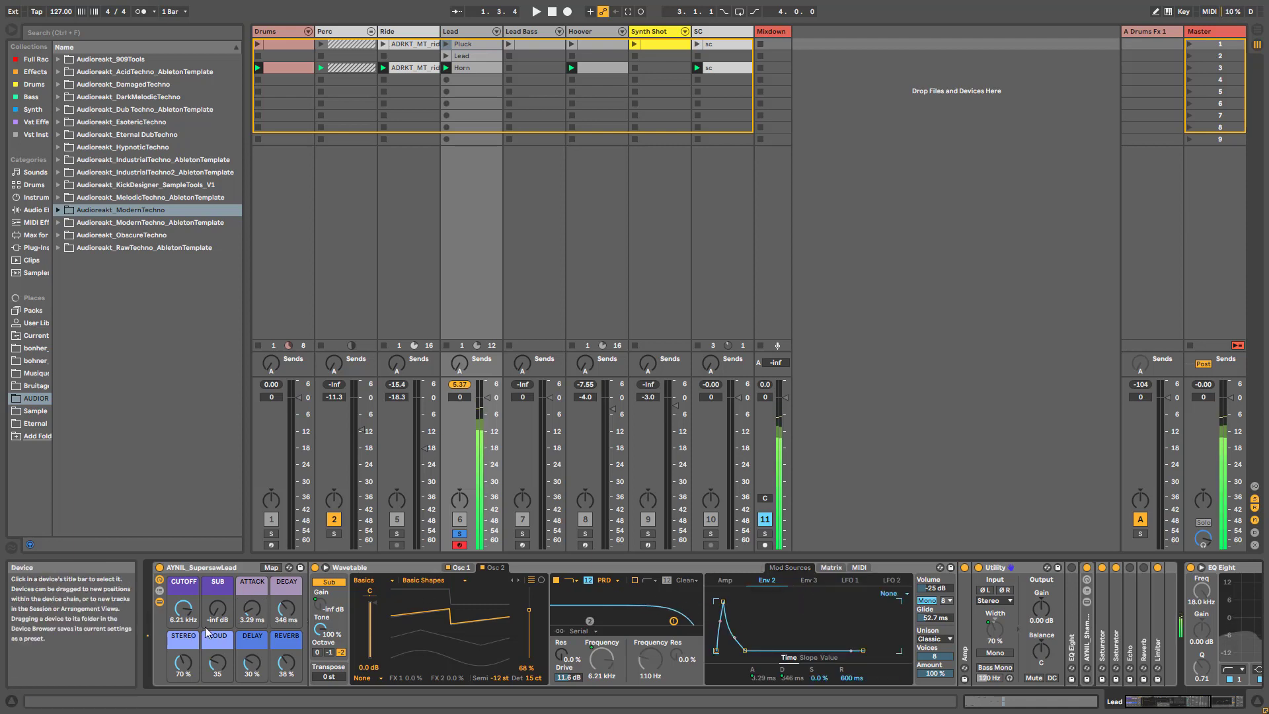
drag(286, 608, 286, 630)
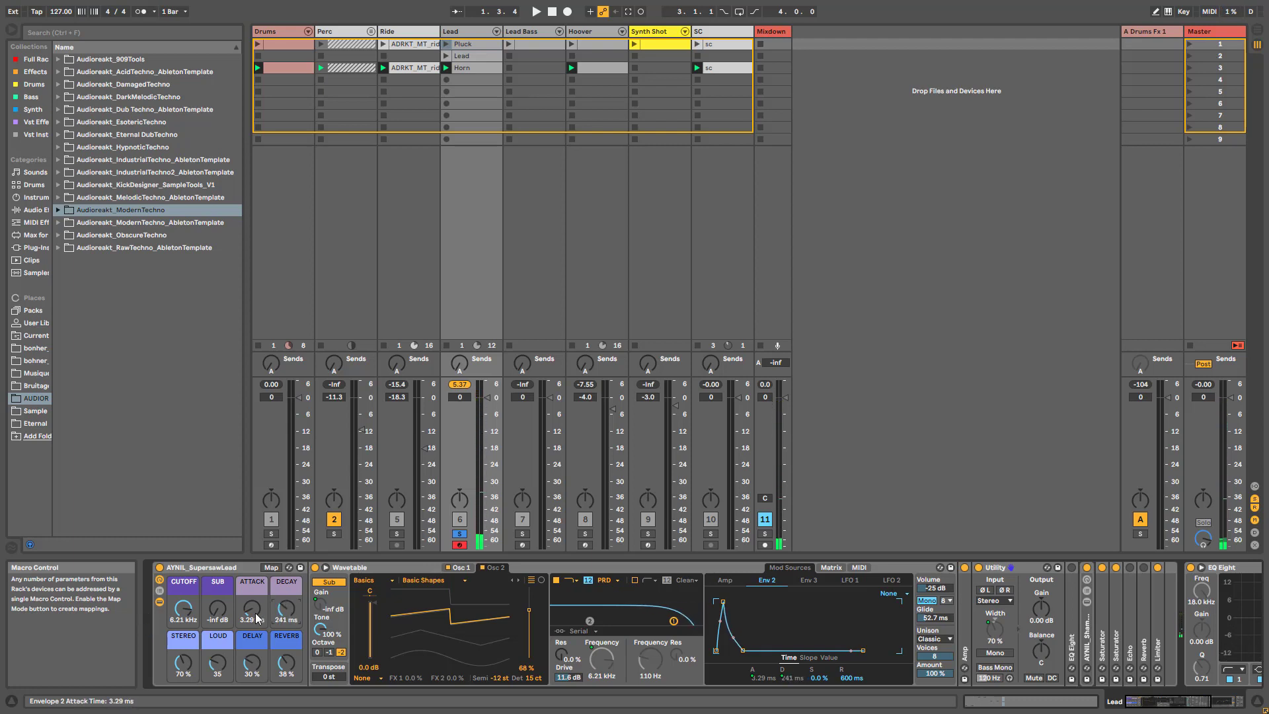
drag(257, 618, 257, 591)
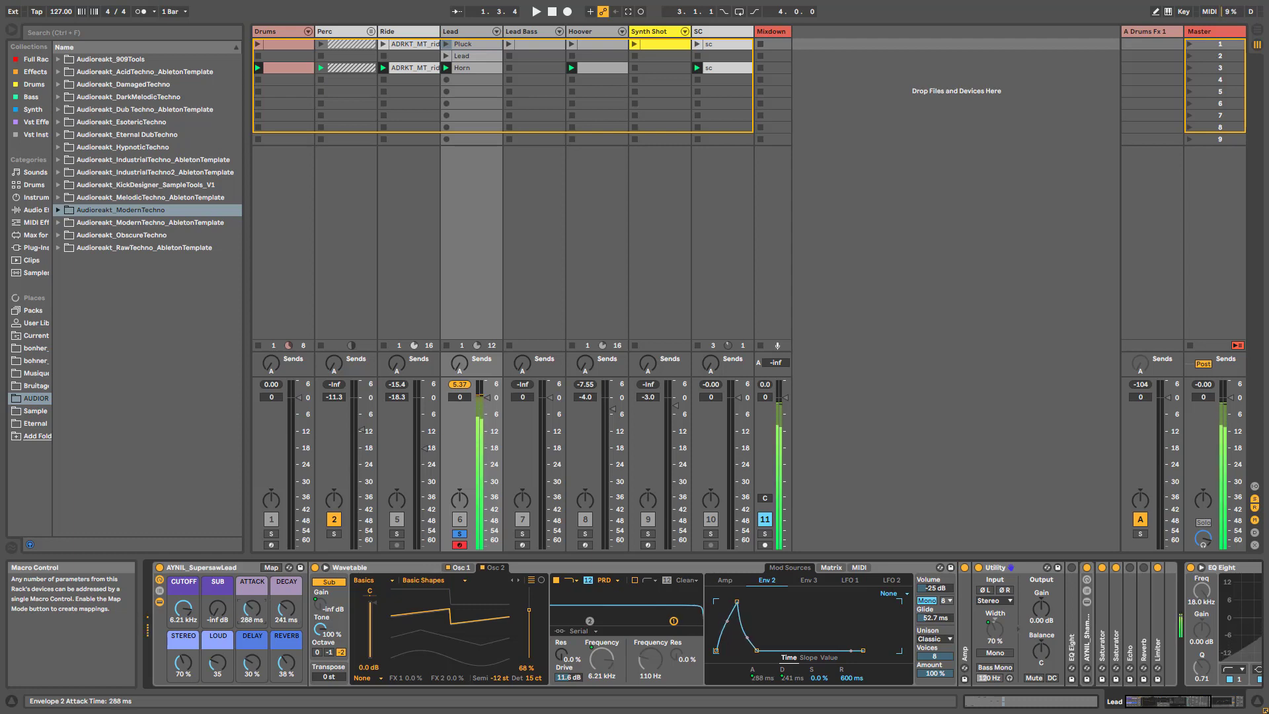
drag(183, 610, 183, 667)
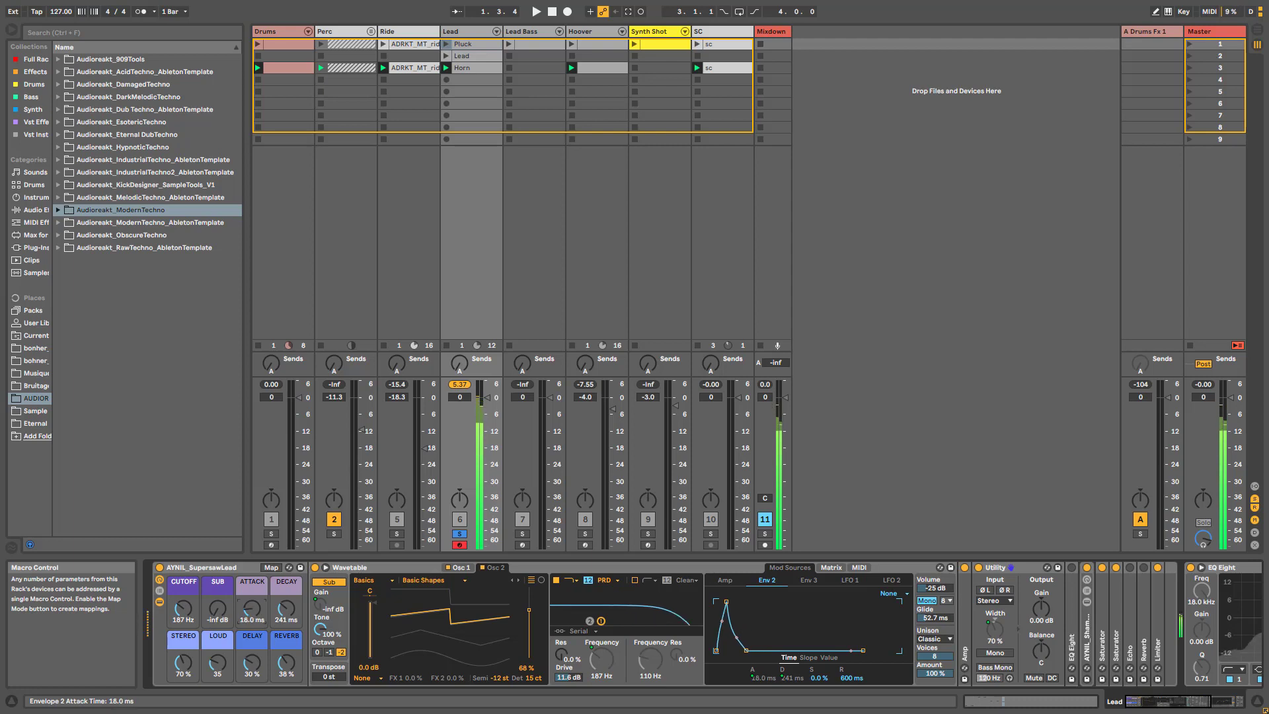
drag(252, 608, 252, 626)
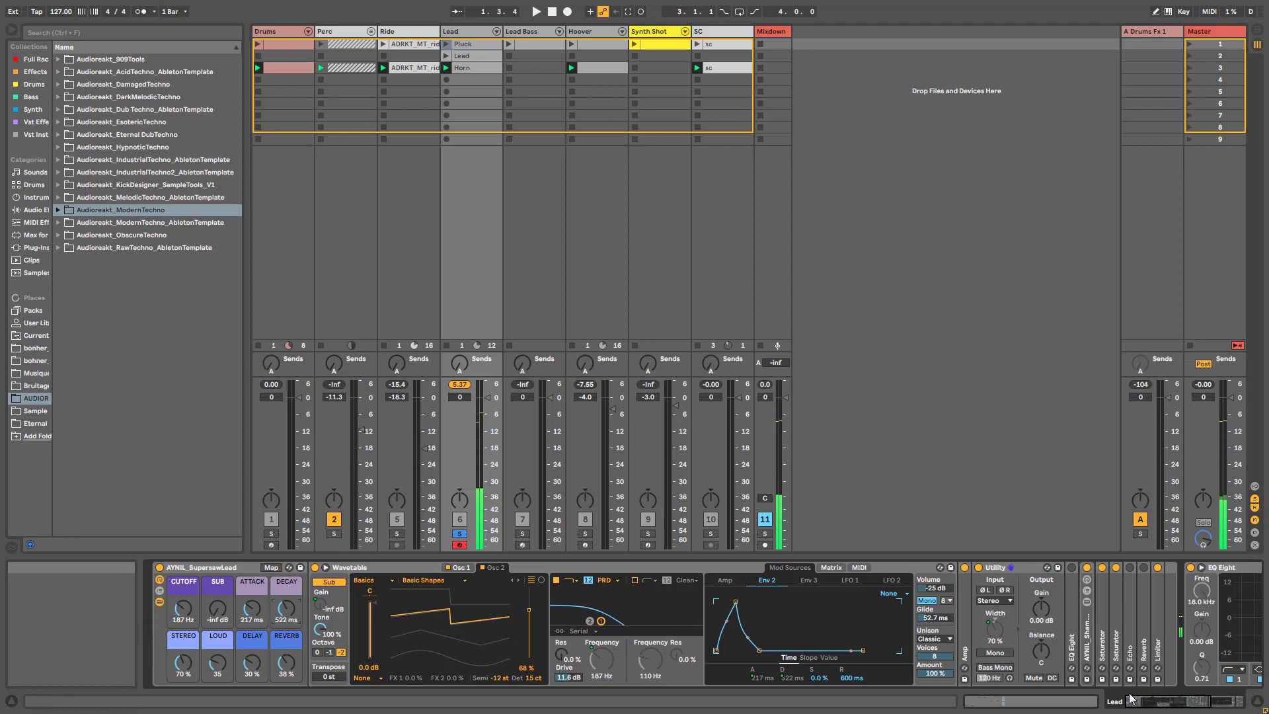
- Reactivate and unfold the EQ Eight inside the Lead rack, and inspect its low-mid dip and high-mid boost bands
double_click(1071, 593)
double_click(1072, 572)
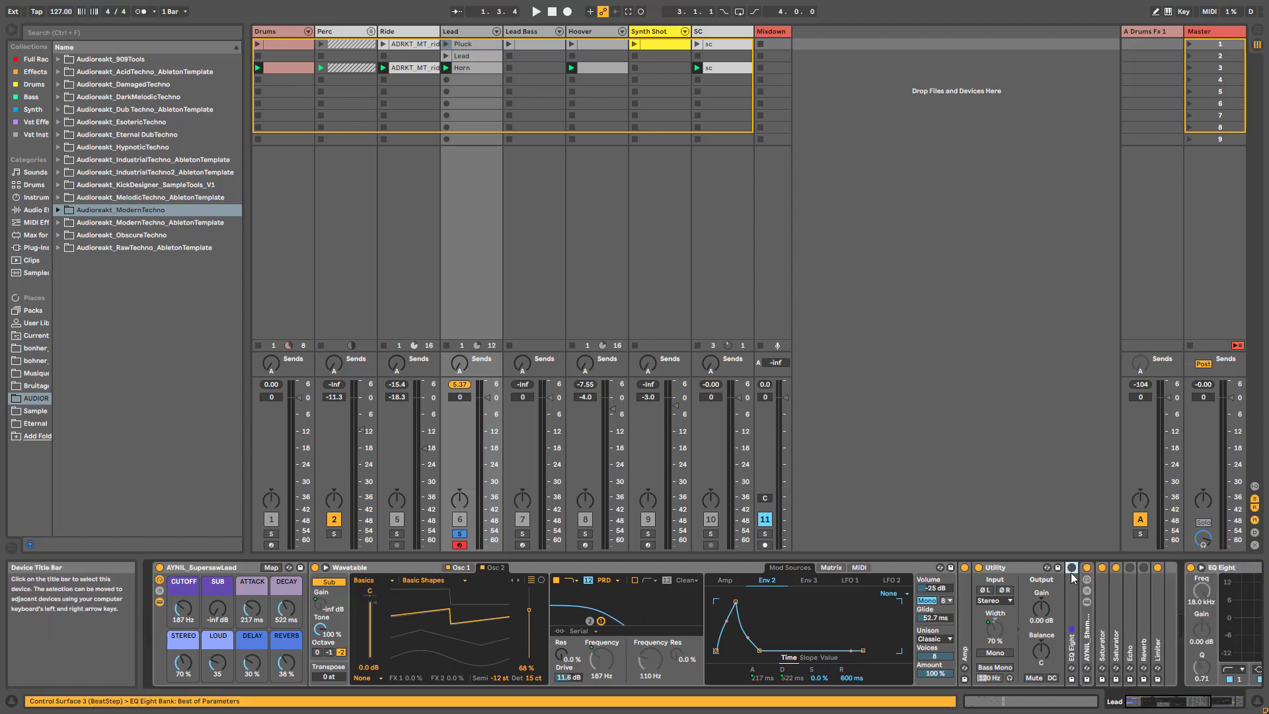
click(1072, 568)
double_click(1074, 600)
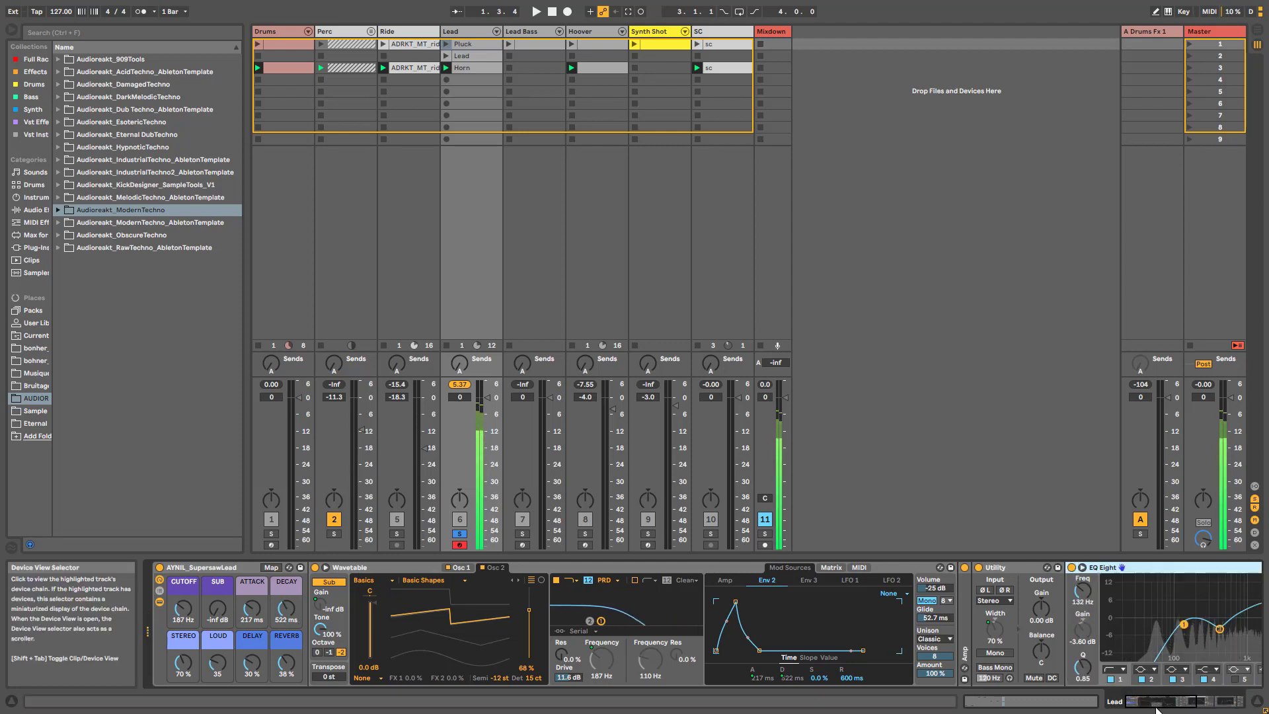
drag(1164, 701, 1183, 702)
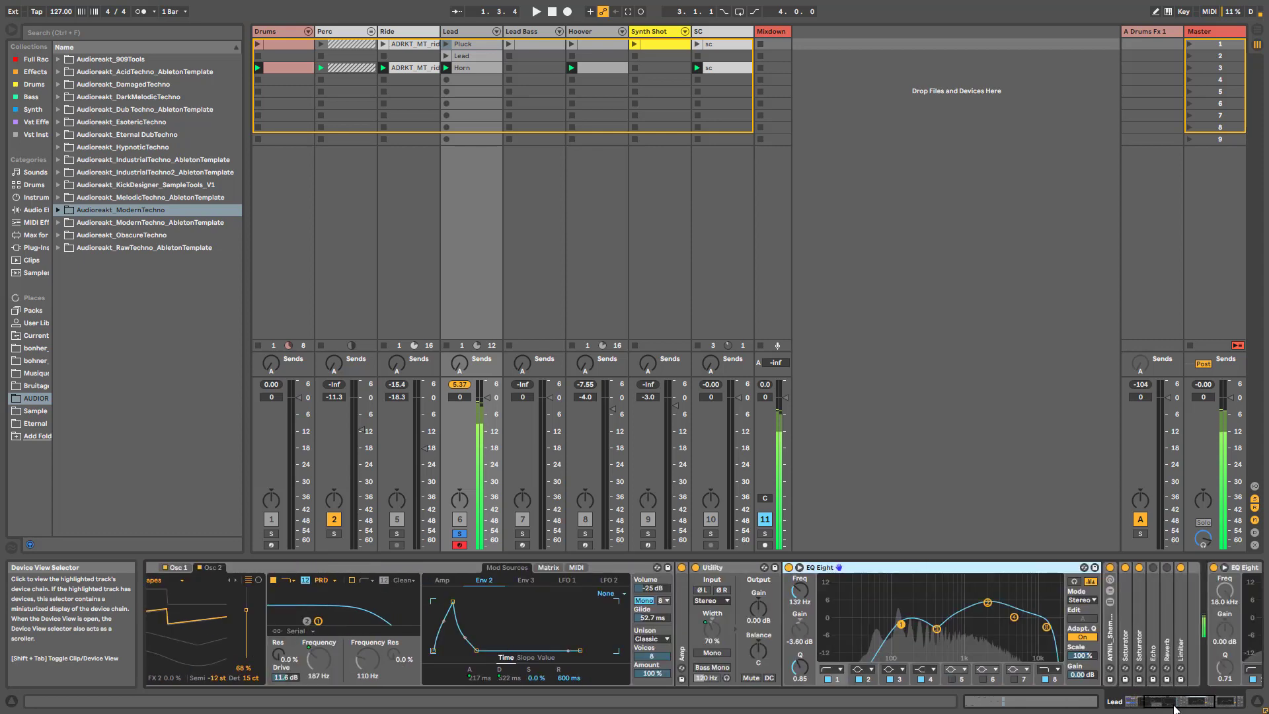
click(937, 630)
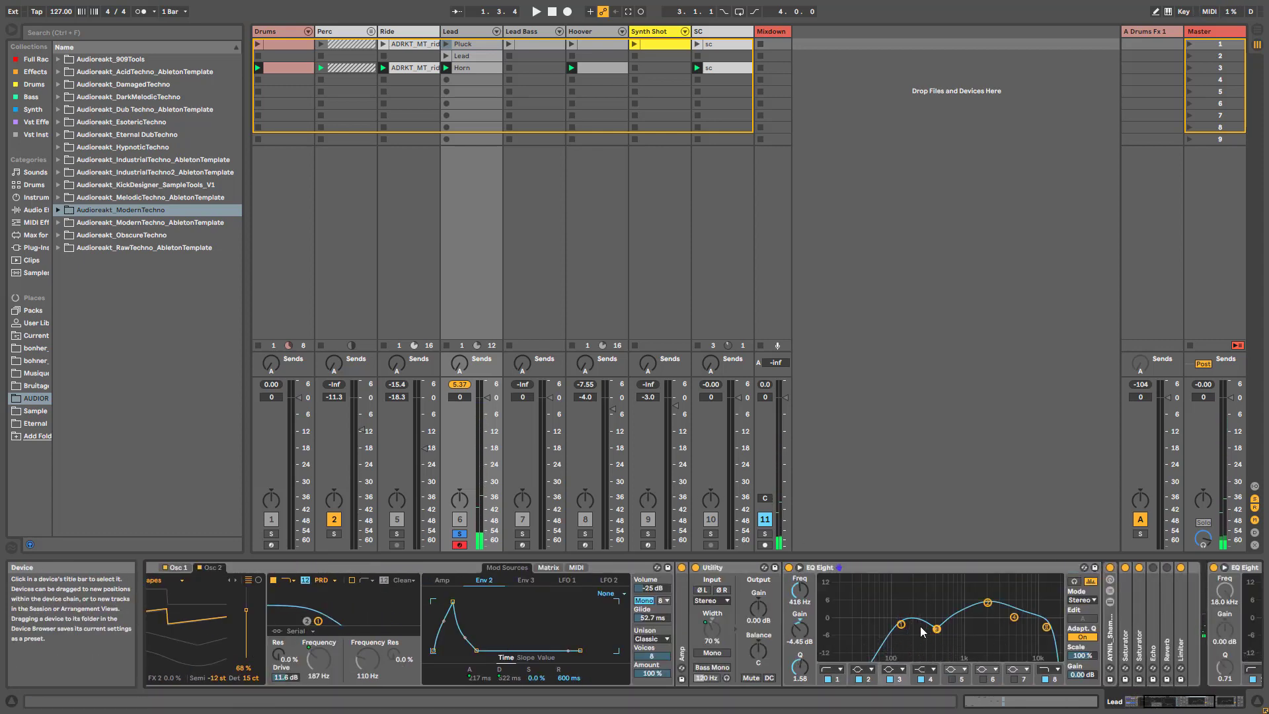
click(988, 604)
- Unfold the Echo and set the rack's ATTACK macro to 2.20 ms and CUTOFF to 449 Hz
drag(1169, 706, 1185, 707)
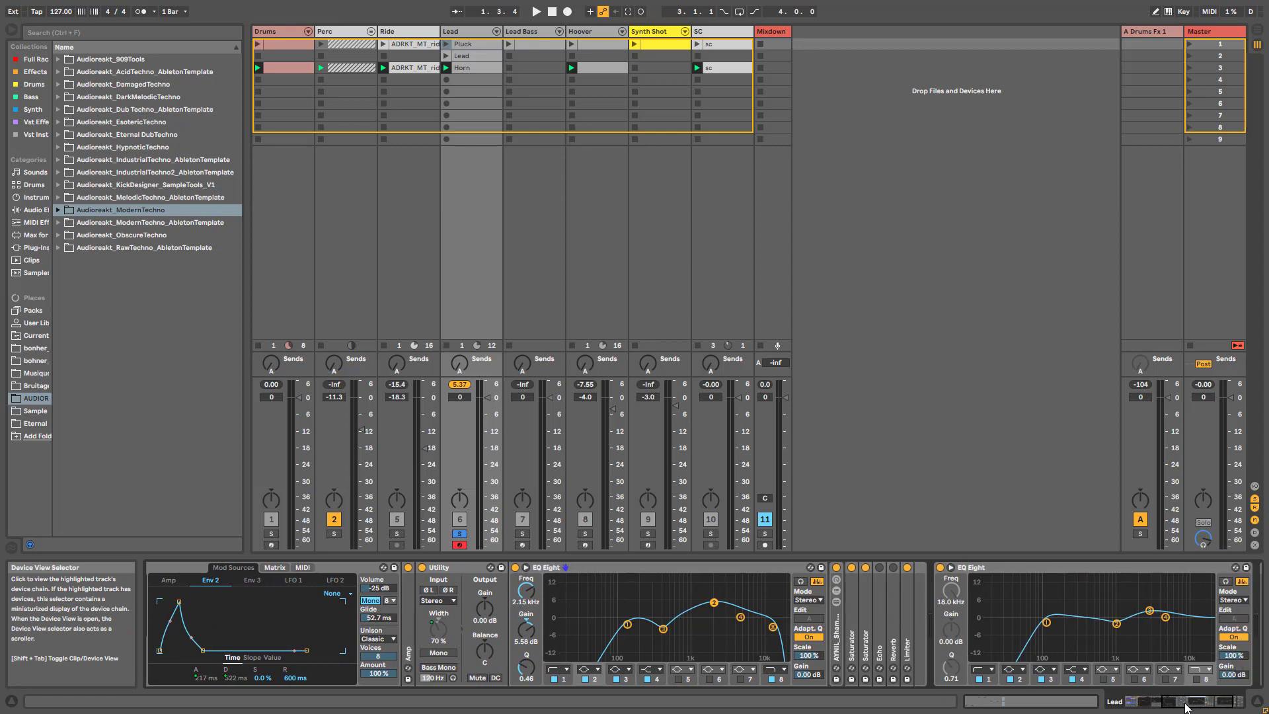
double_click(882, 596)
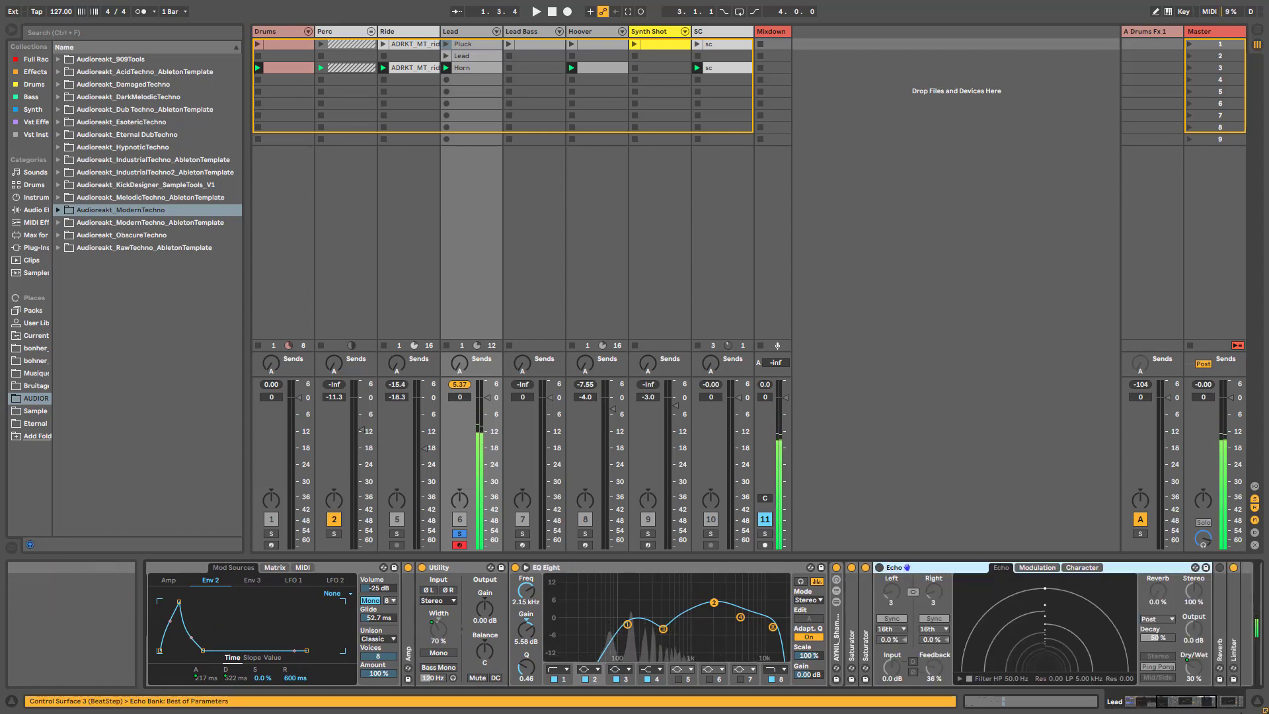
drag(251, 608, 188, 597)
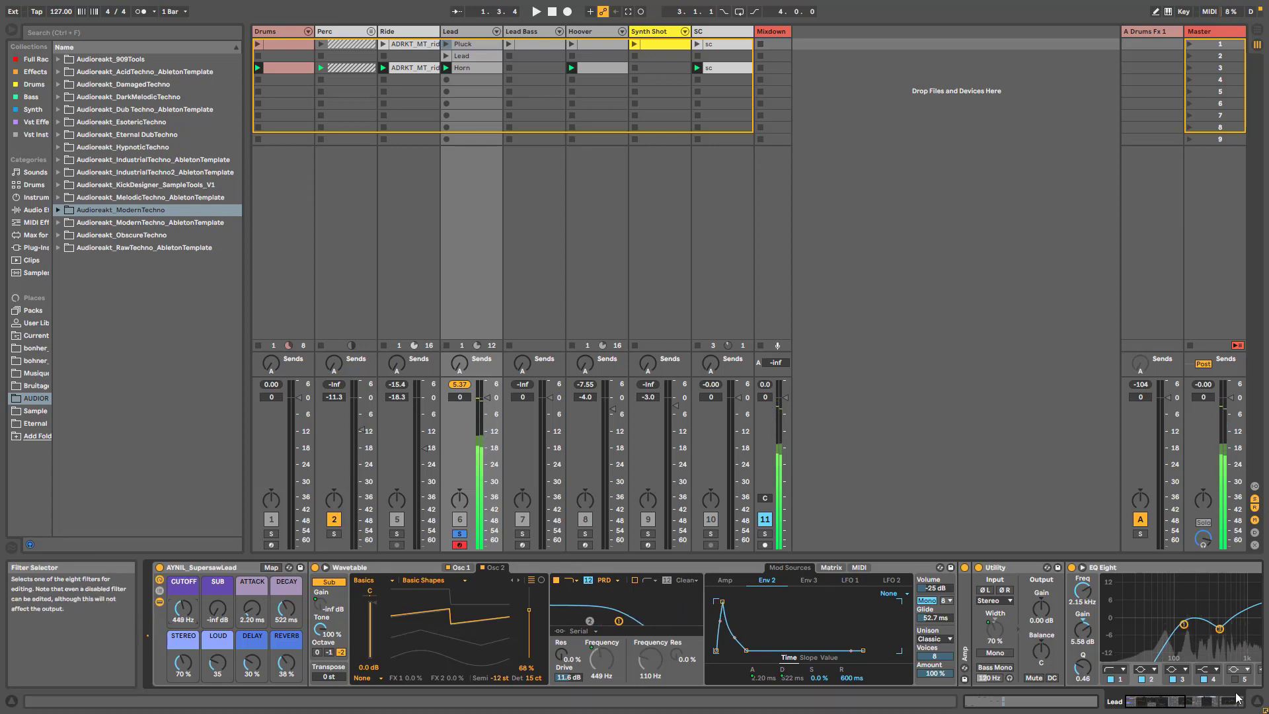
- Reactivate the Echo, and unfold and reactivate the Reverb after it
click(1238, 698)
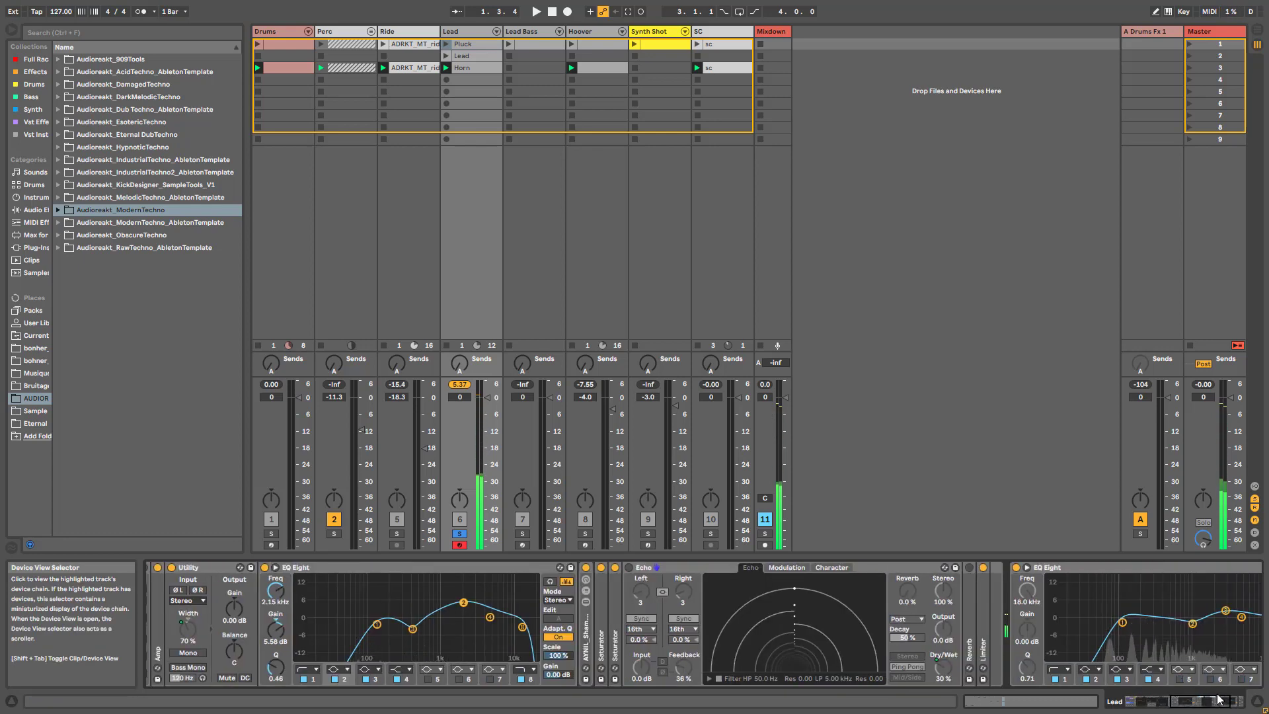
click(630, 568)
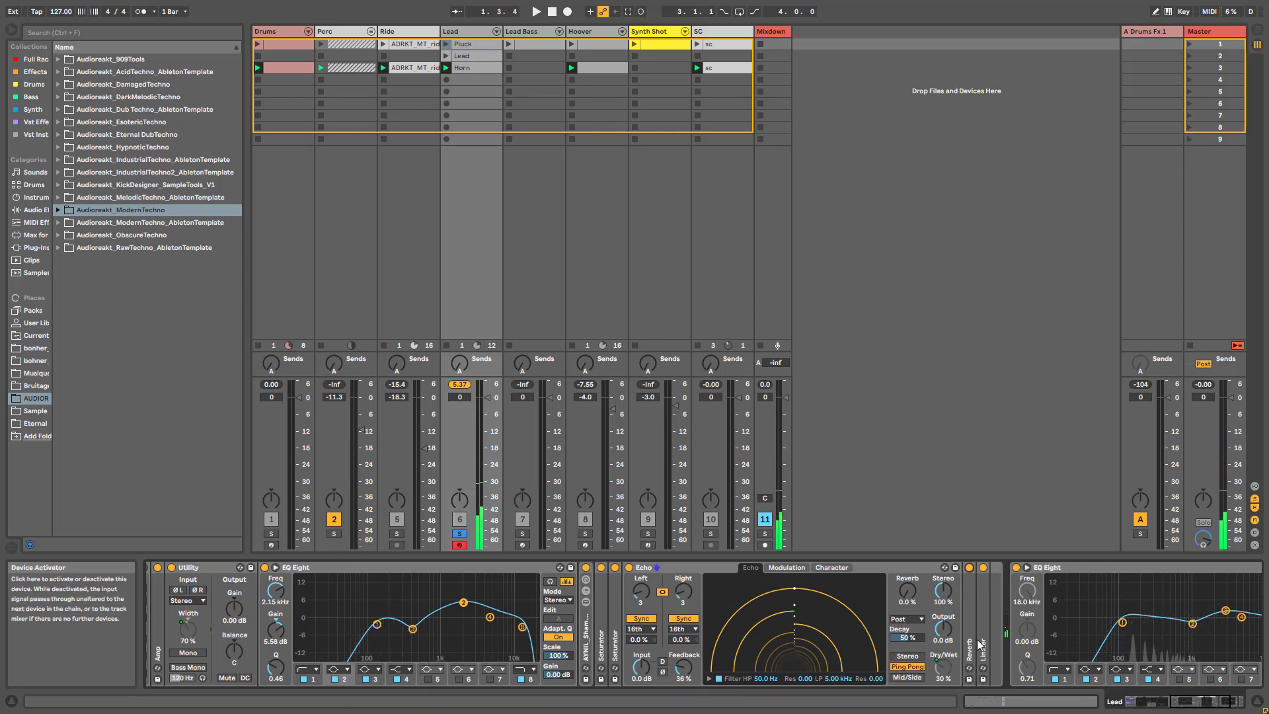
click(1198, 704)
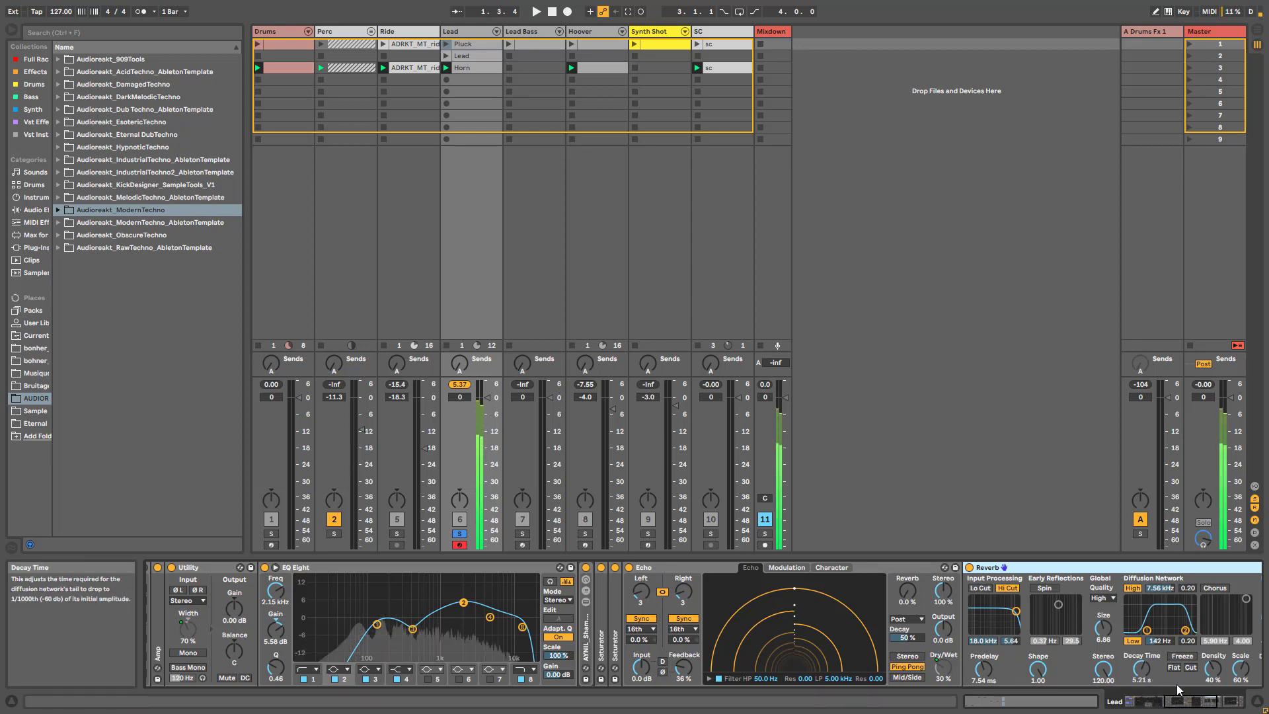
click(1213, 704)
- Set the rack's CUTOFF macro to 187 Hz, hide the rack's inner devices, and set the SUB macro to -2.1 dB
drag(1213, 704, 1116, 687)
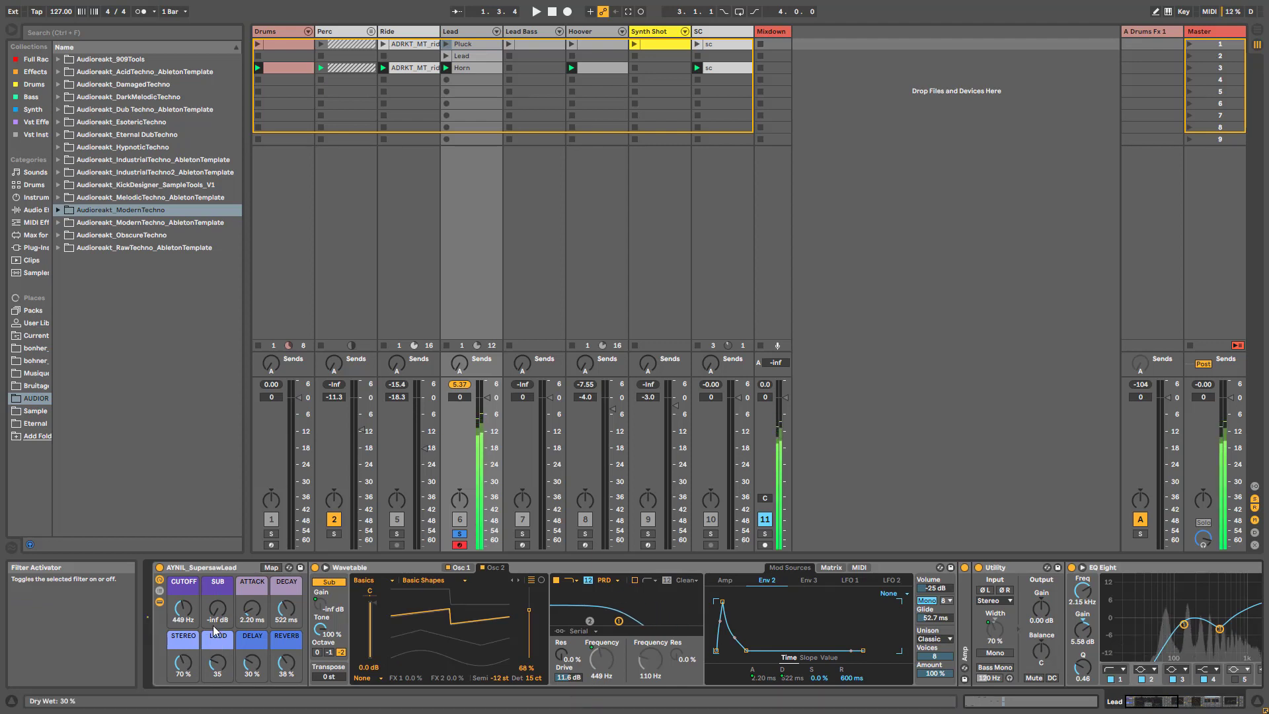
mouse_move(183, 608)
mouse_down()
mouse_move(183, 542)
mouse_move(183, 615)
mouse_up()
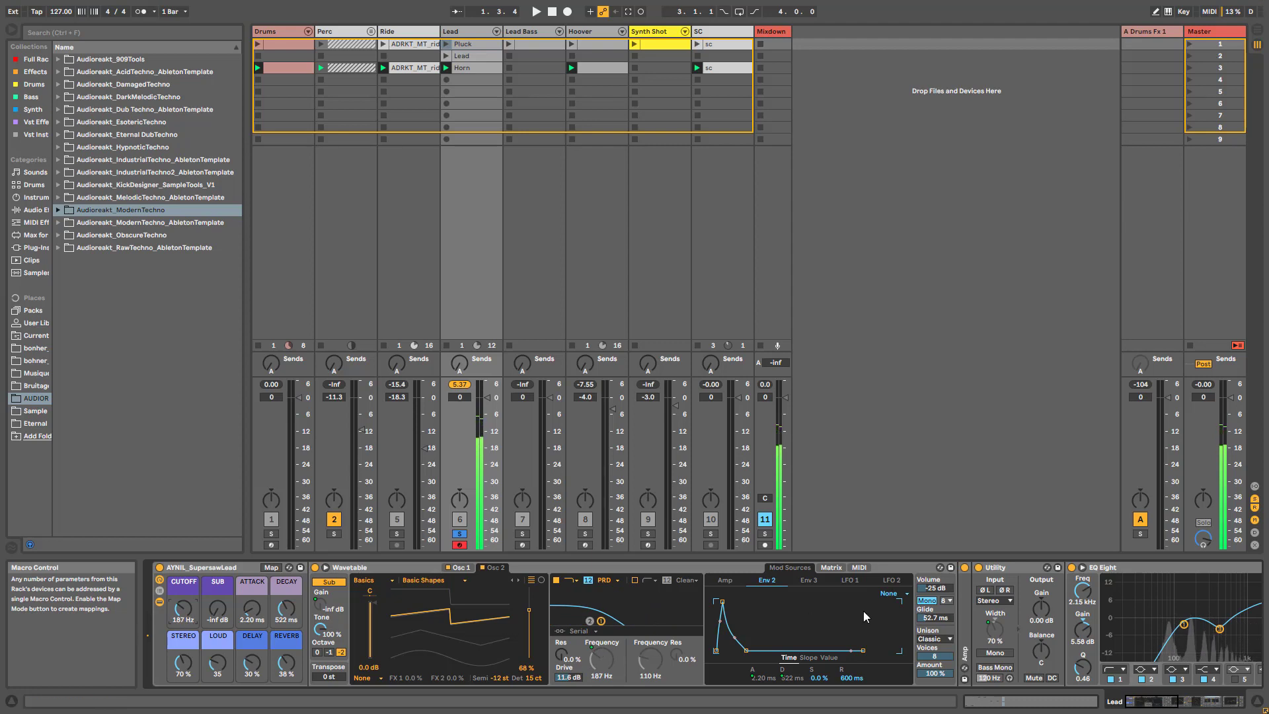
click(160, 601)
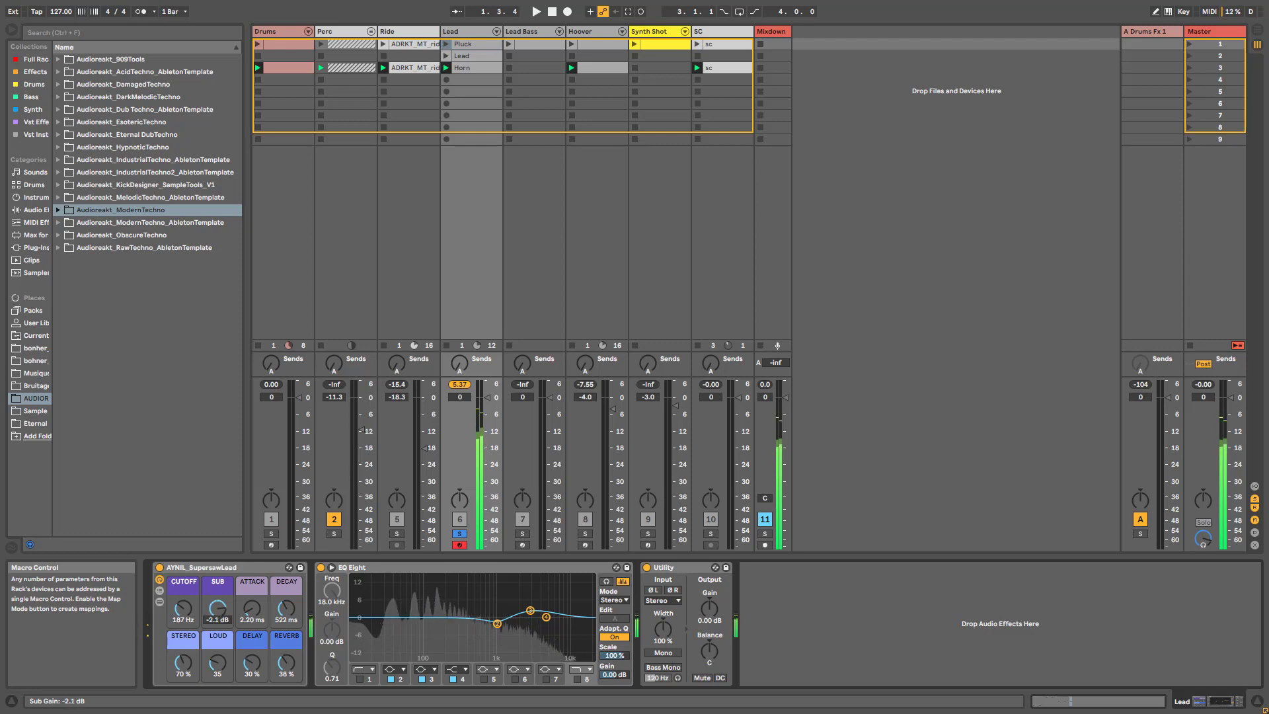
- Play the first scene with the Lead Bass track armed and soloed, and set its rack's SUB macro to -6.1 dB
click(531, 32)
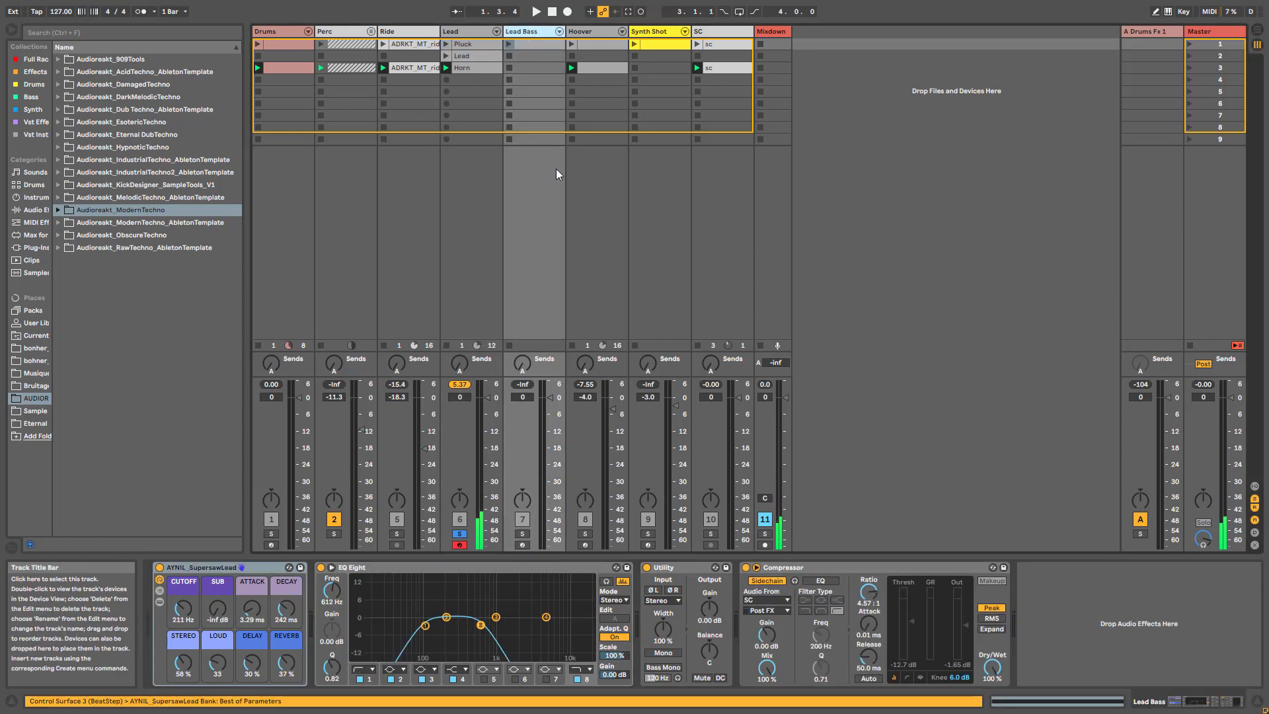
click(523, 545)
click(525, 534)
key(space)
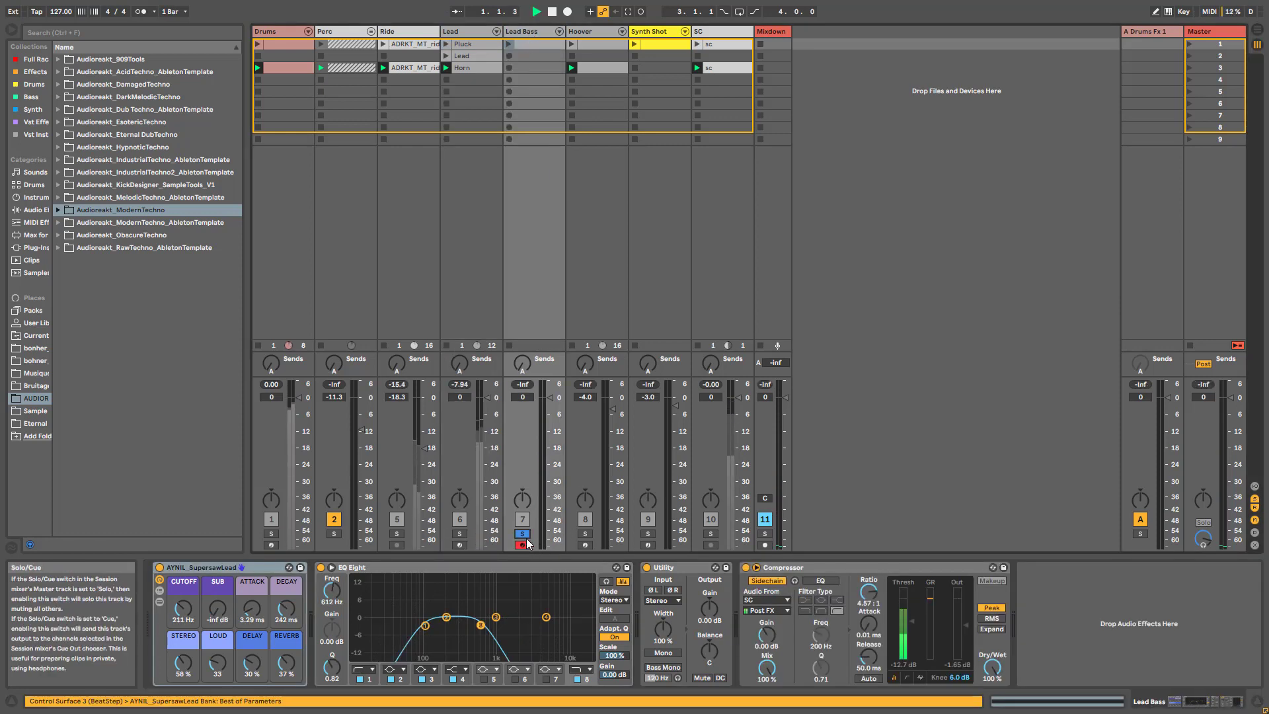
click(511, 44)
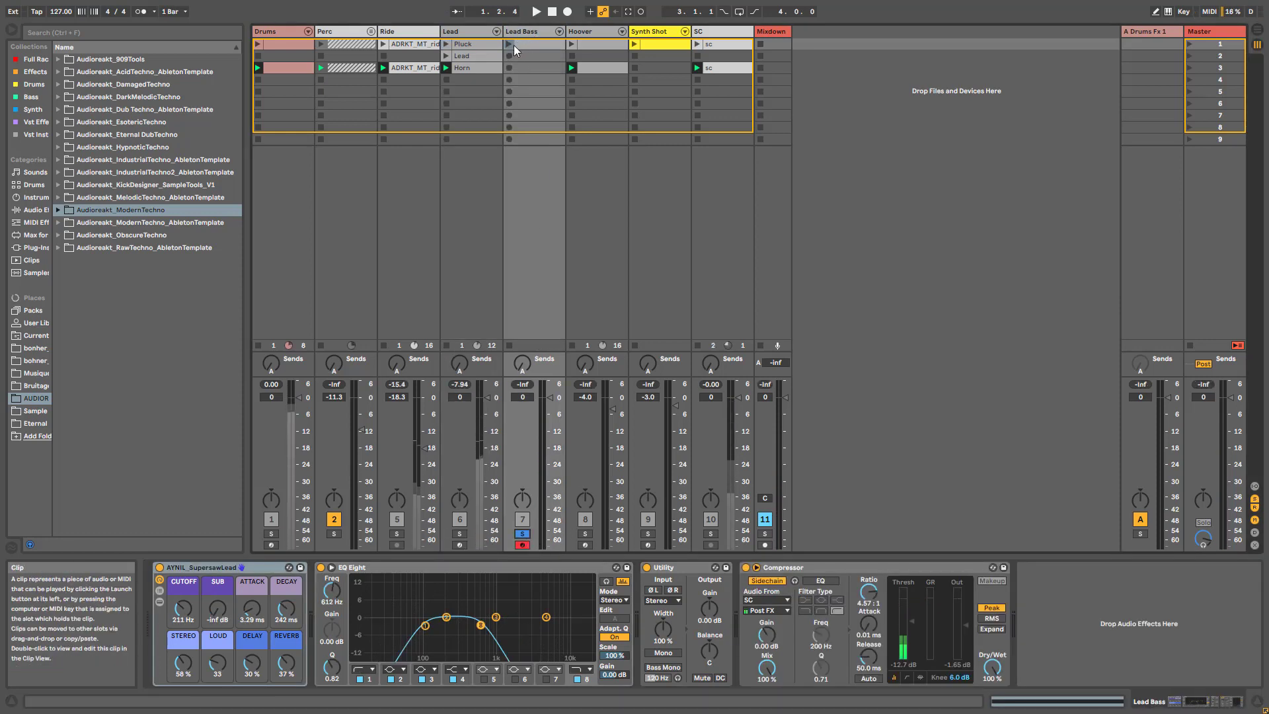
click(1186, 46)
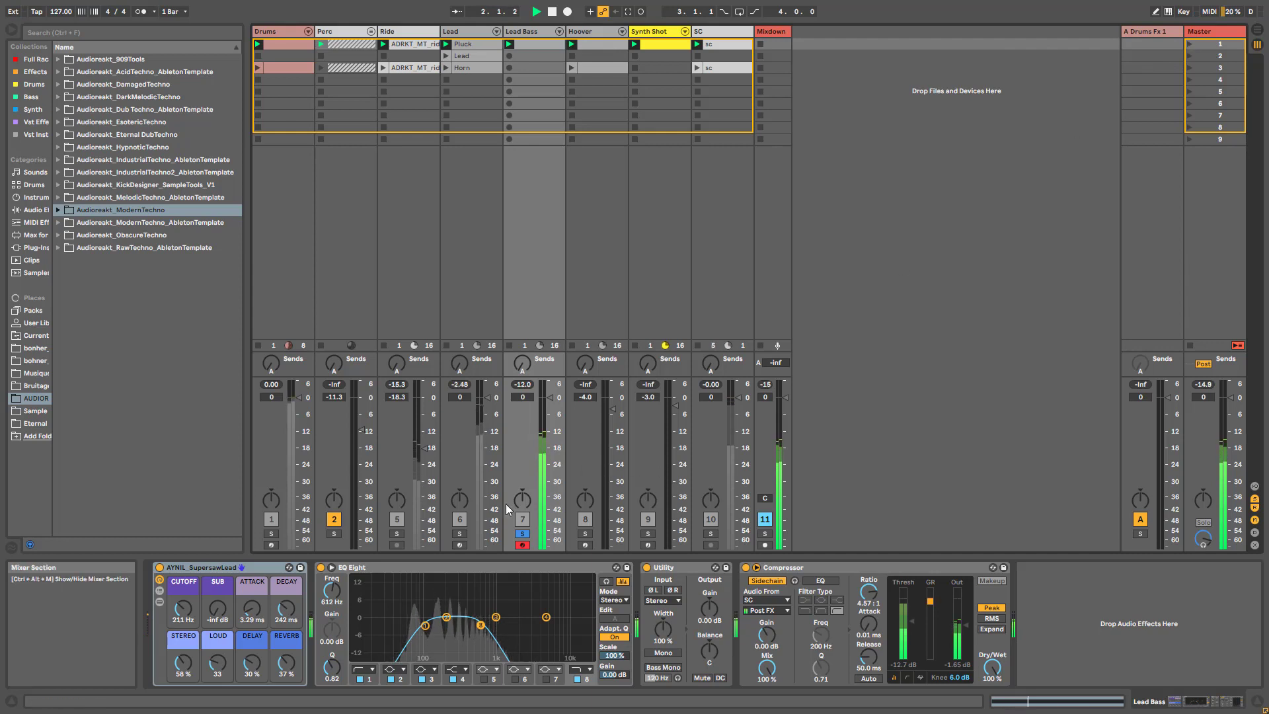
drag(218, 609, 218, 594)
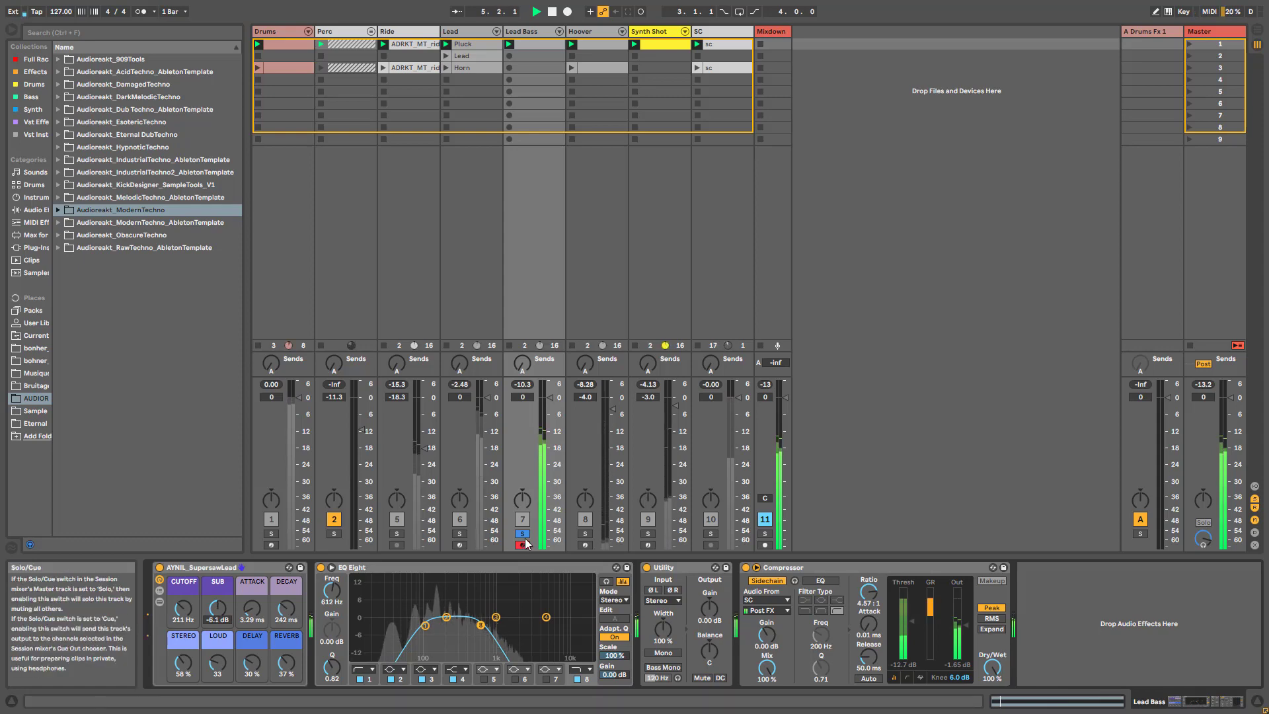
- Inspect Envelopes 2 and 3 and the modulation matrix of the Wavetable on the Hoover track
click(585, 31)
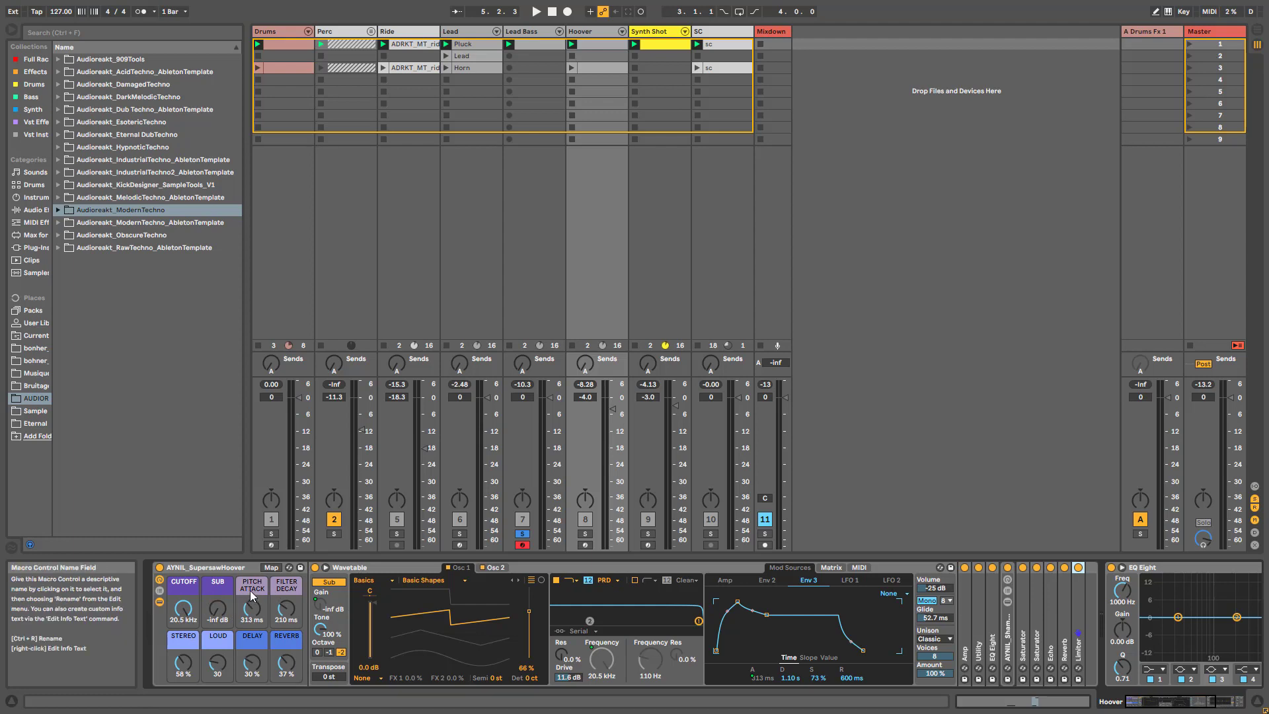
click(769, 581)
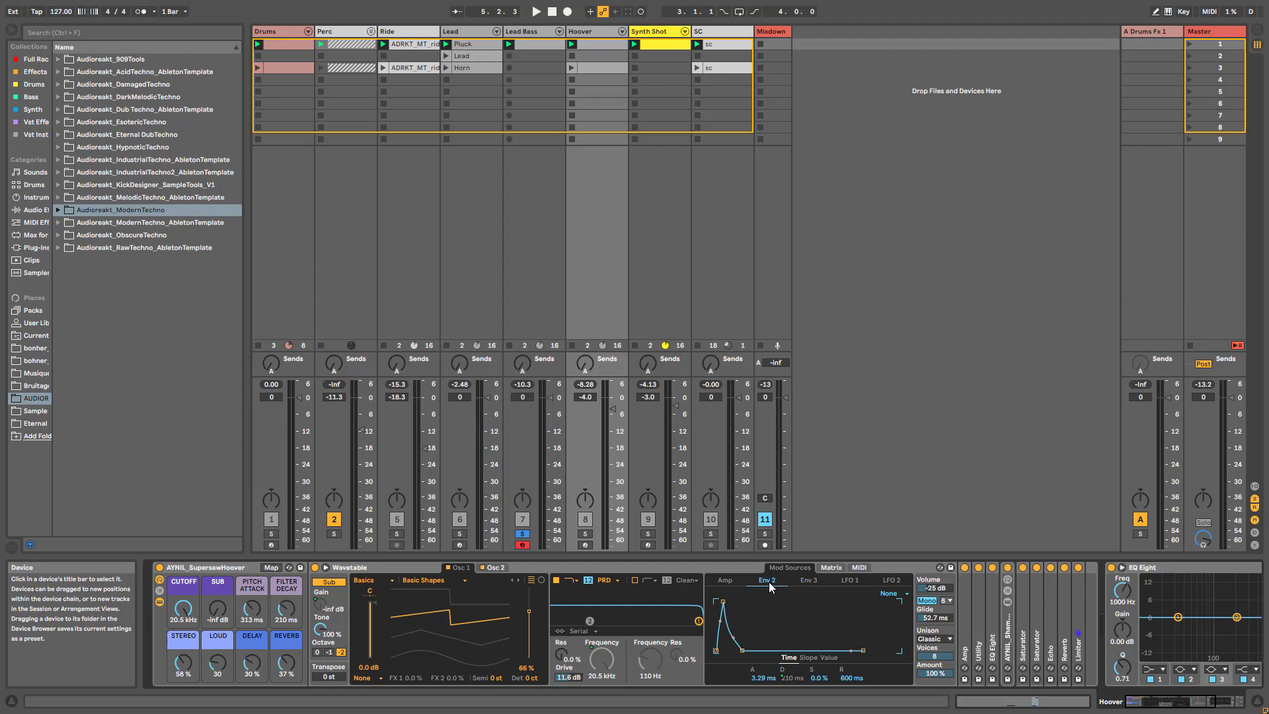
click(807, 582)
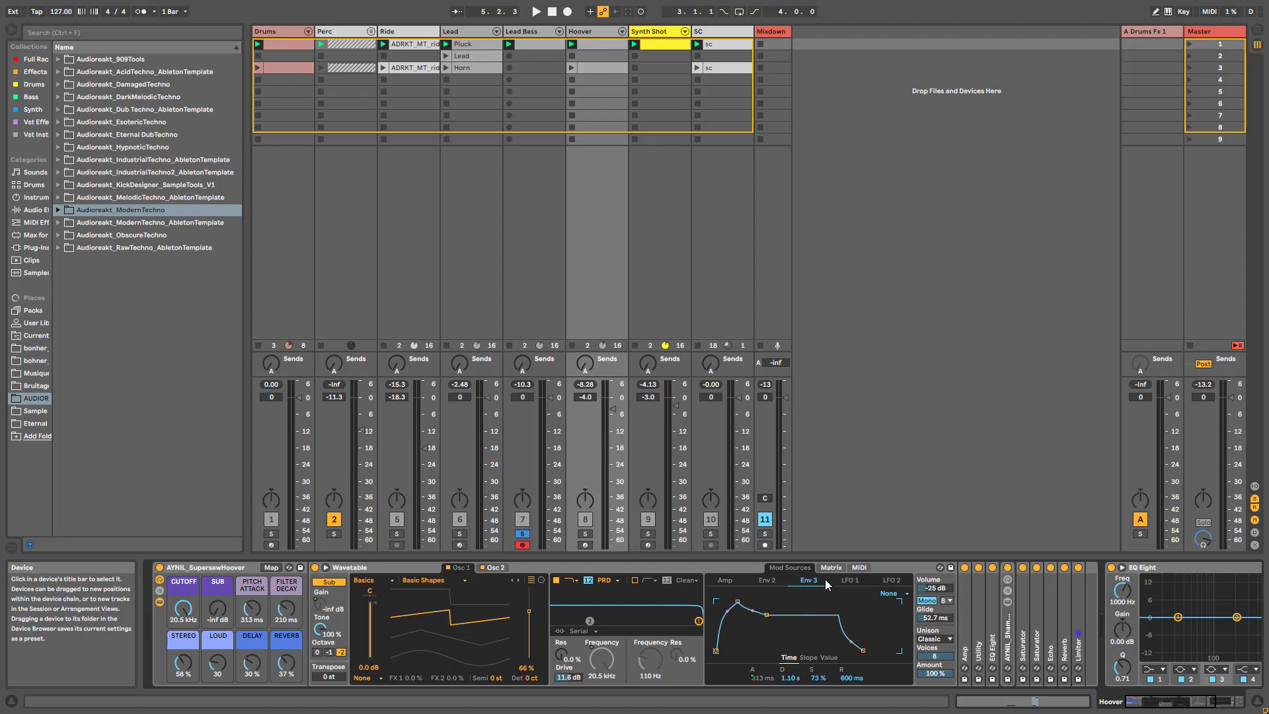
click(831, 569)
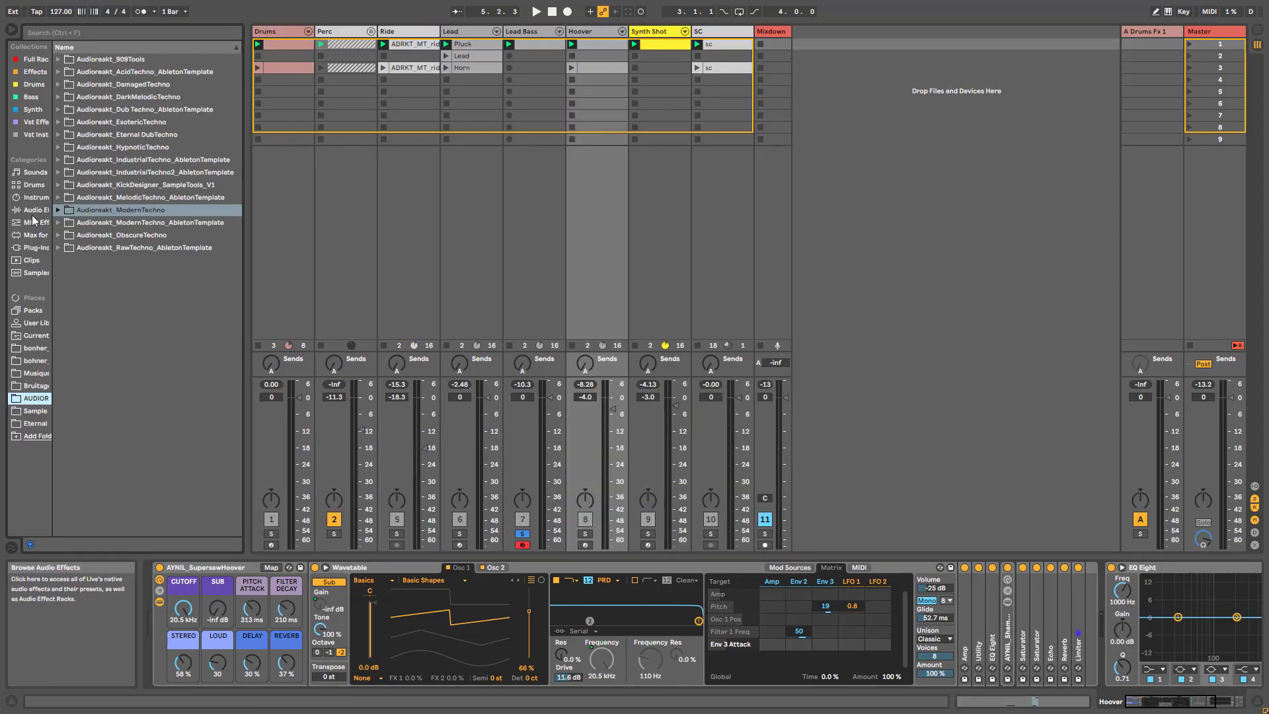
- Insert a Spectrum analyzer directly after the Wavetable in the Hoover rack and briefly check its expanded view
click(32, 211)
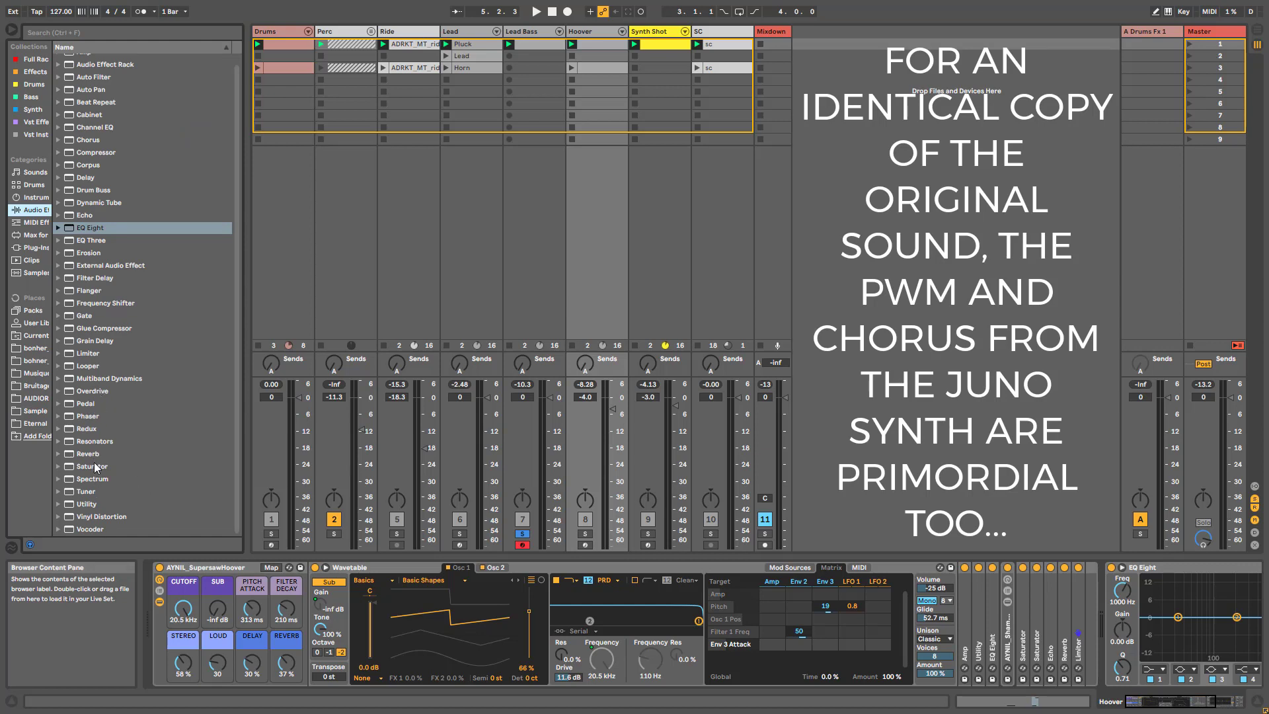
drag(96, 479, 970, 648)
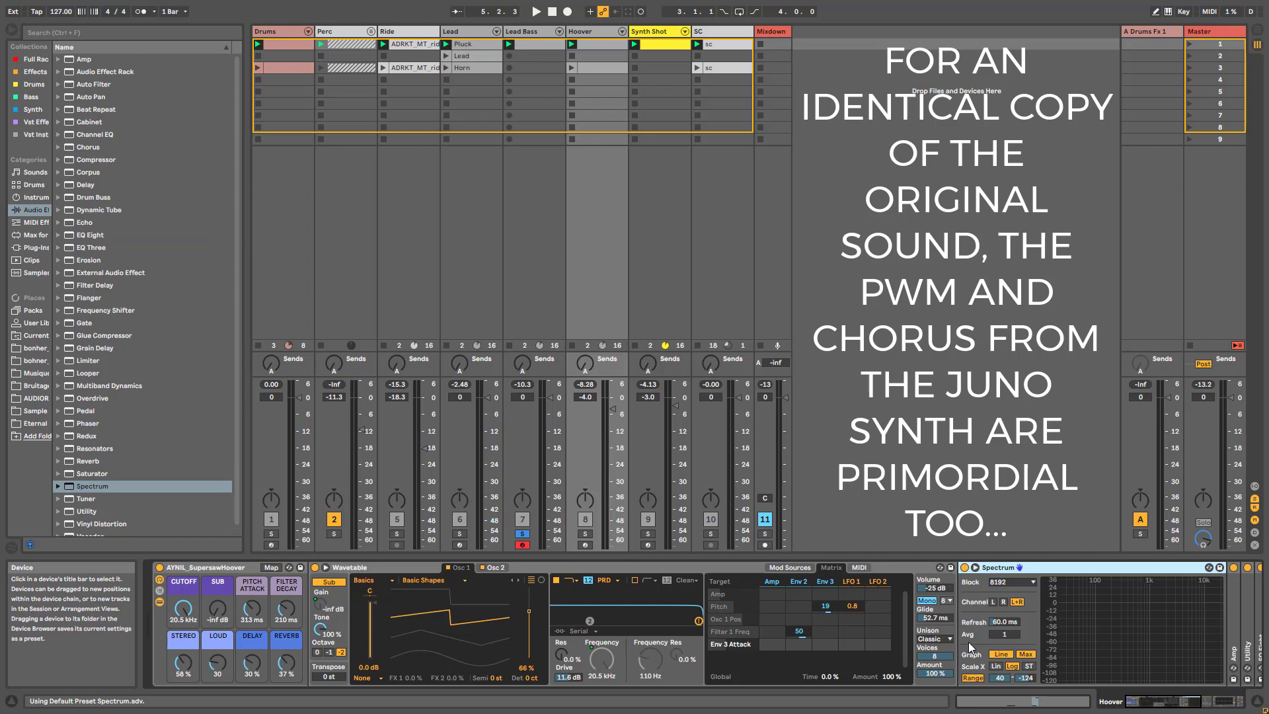
click(977, 569)
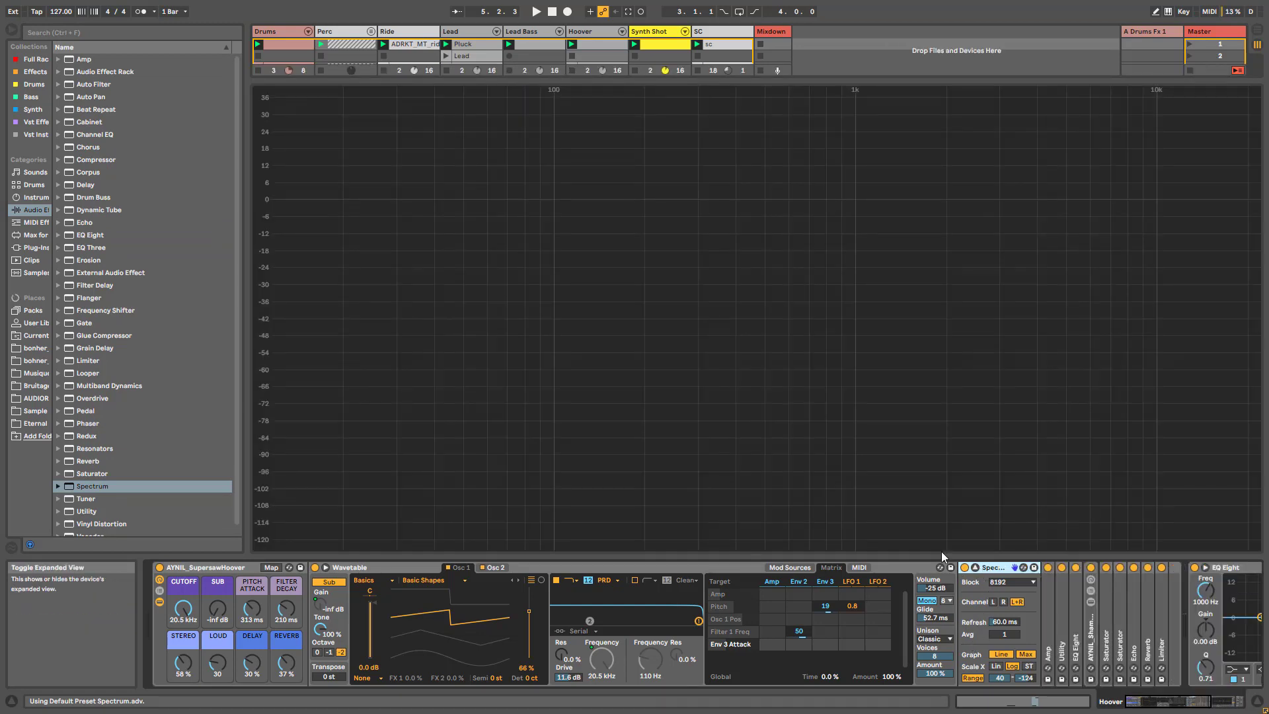
click(976, 568)
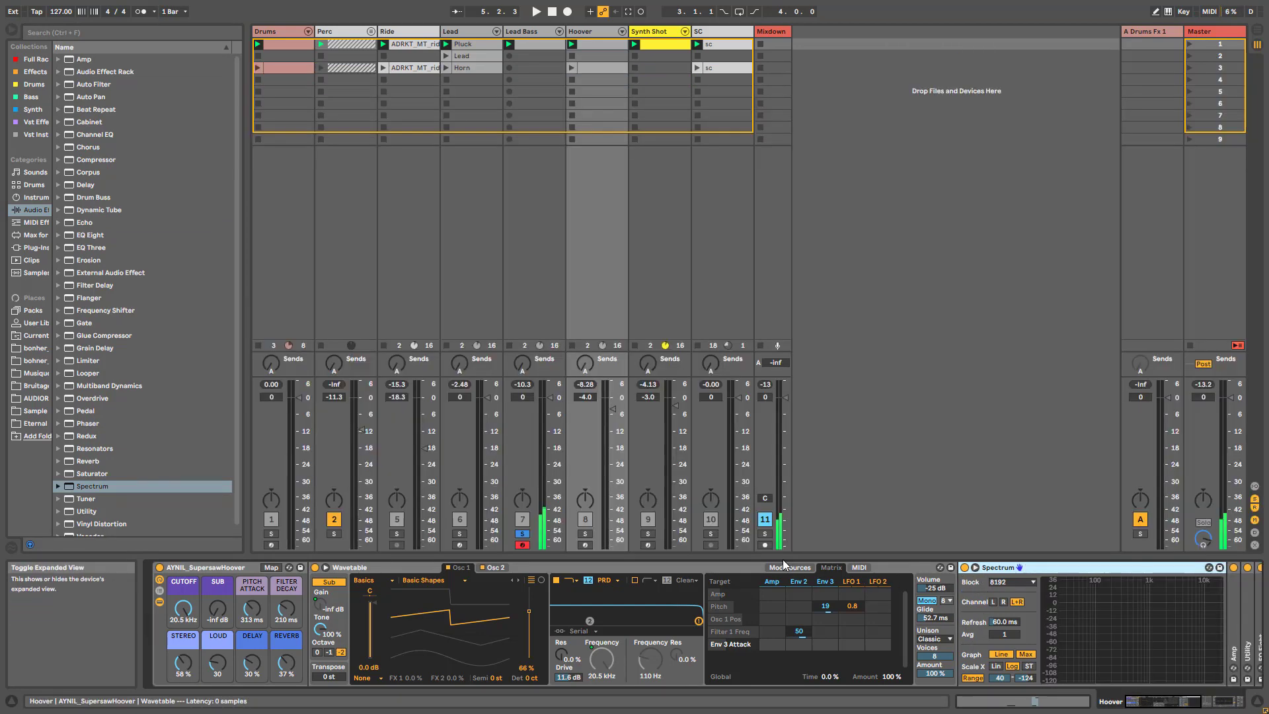
- Solo and arm the Hoover track and show the Spectrum in its expanded view
click(585, 533)
click(585, 545)
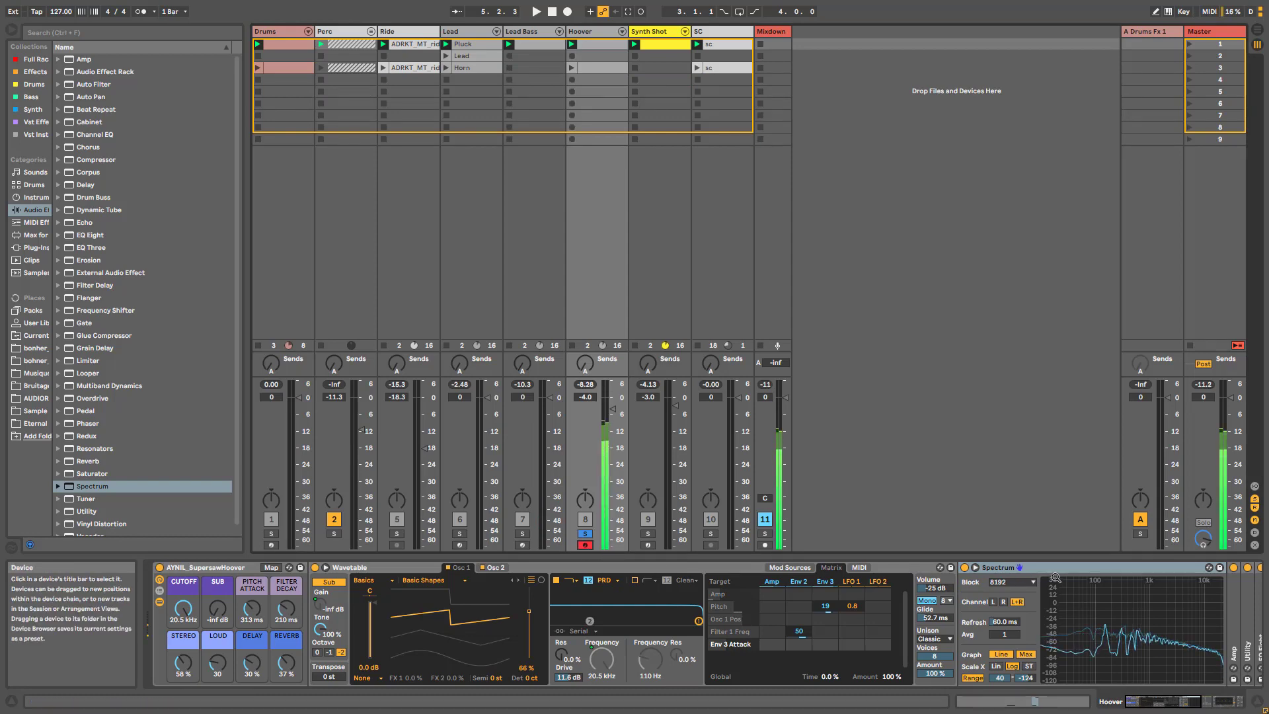
click(976, 568)
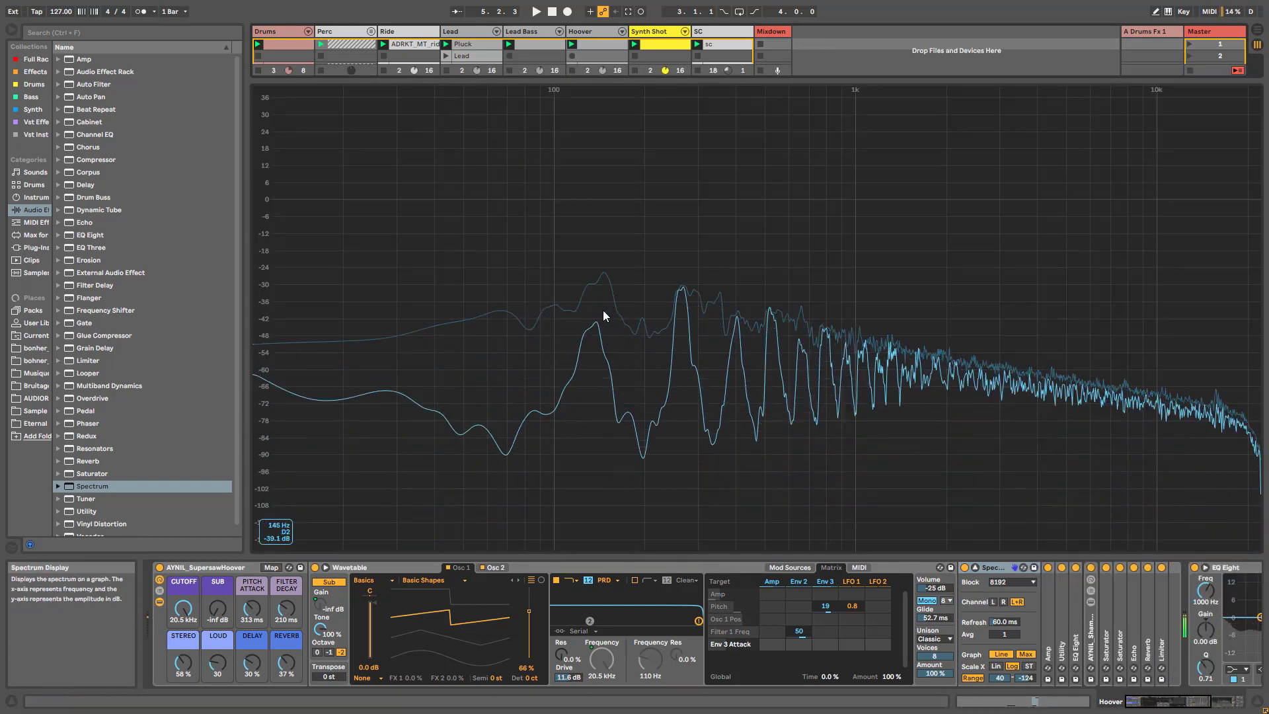
- Show Envelope 3, sweep the Hoover rack's PITCH ATTACK macro through long and short attack times, and set it to 160 ms
click(824, 584)
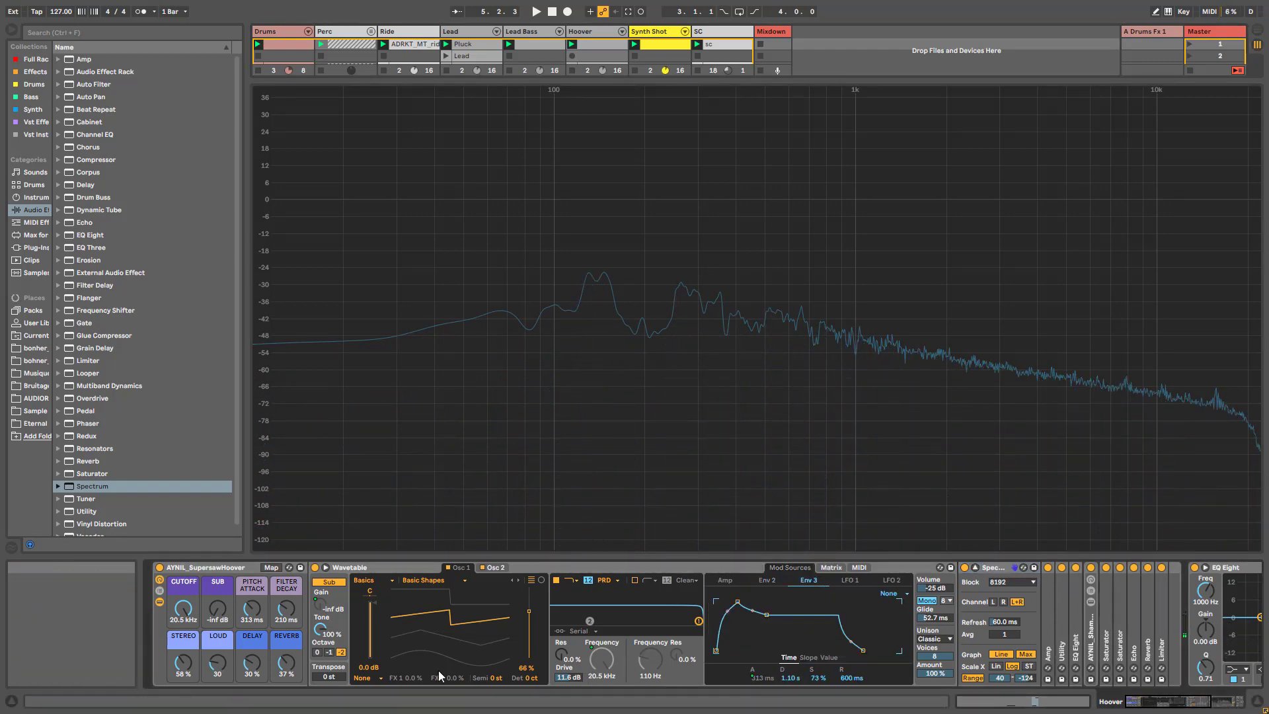
drag(251, 608, 252, 585)
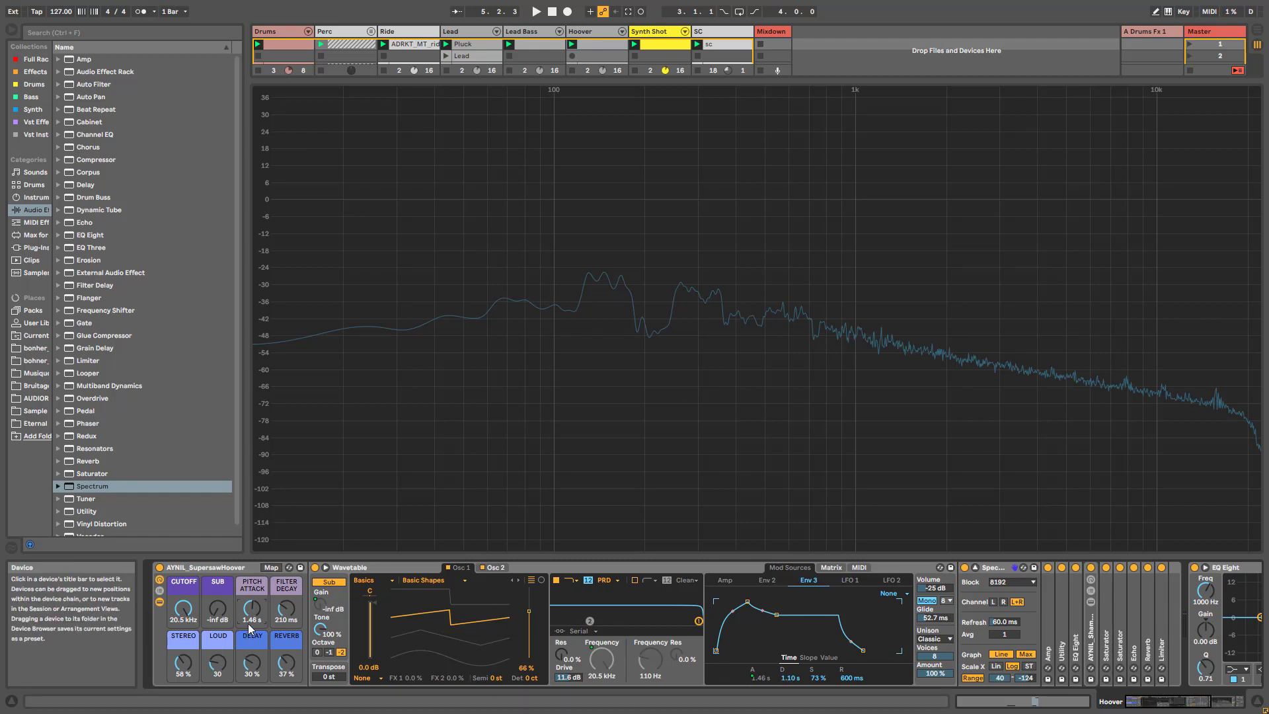
drag(248, 625, 248, 635)
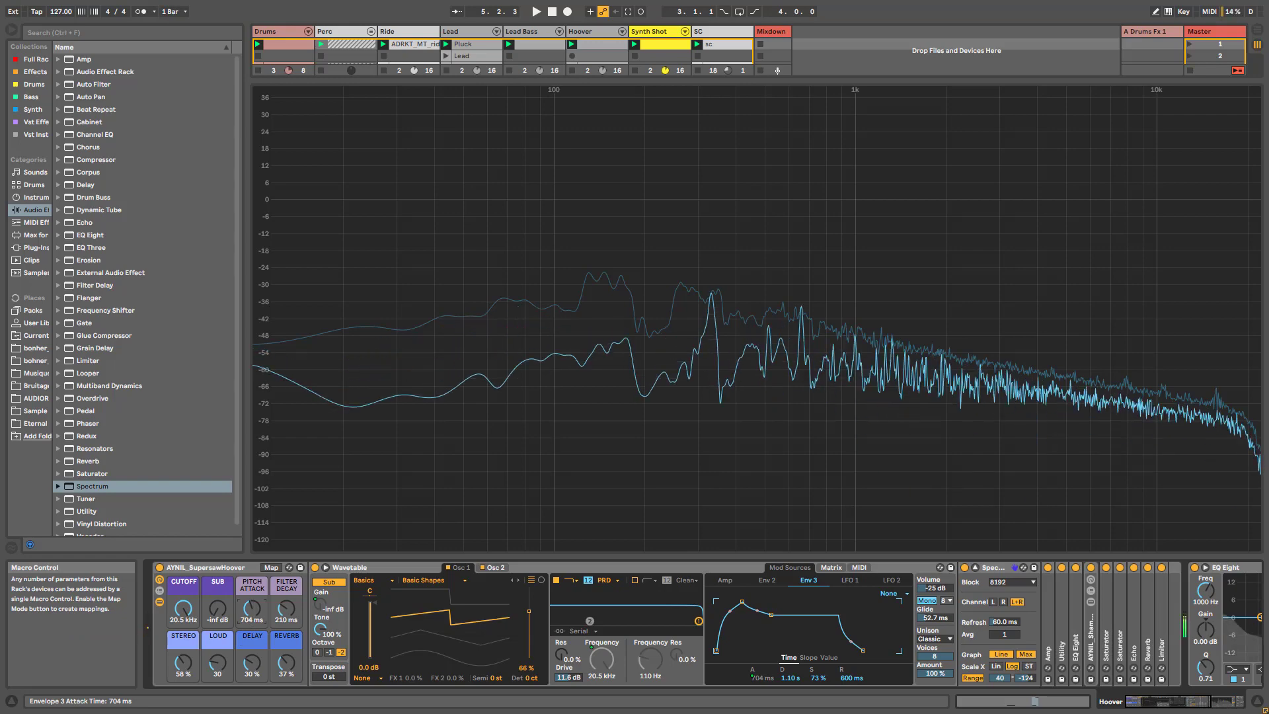
drag(251, 609, 251, 625)
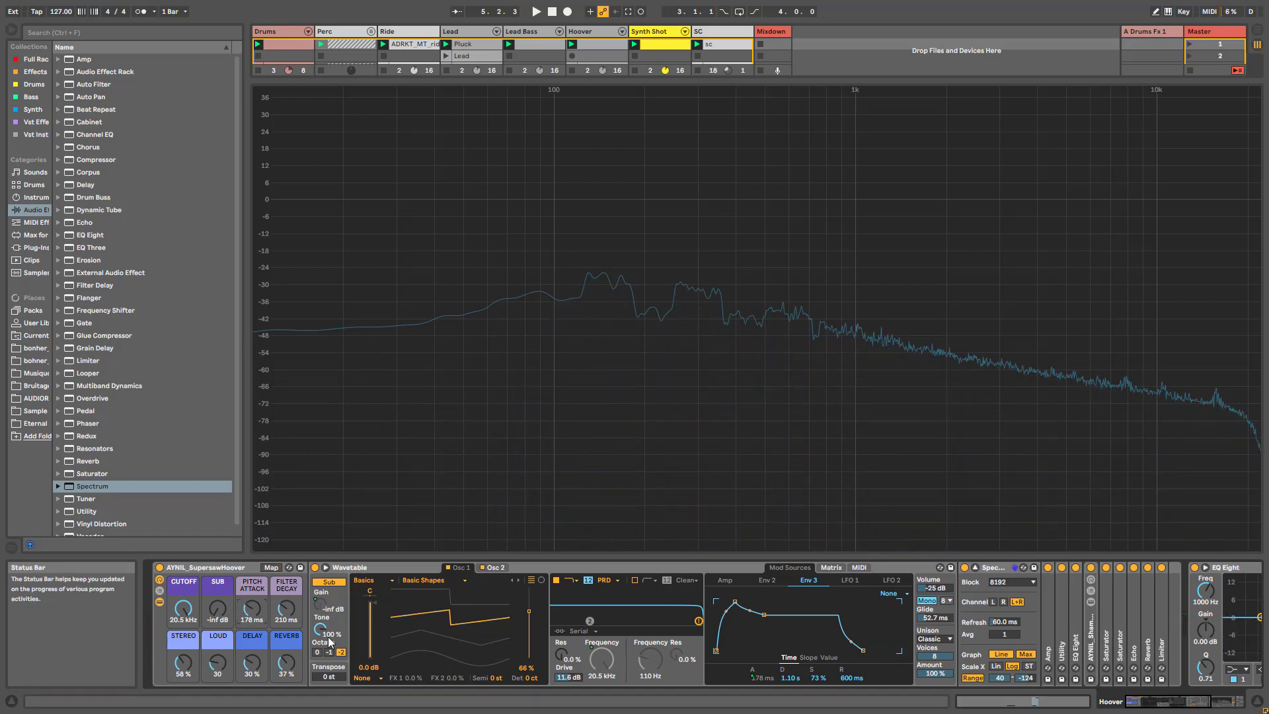
drag(252, 619, 252, 592)
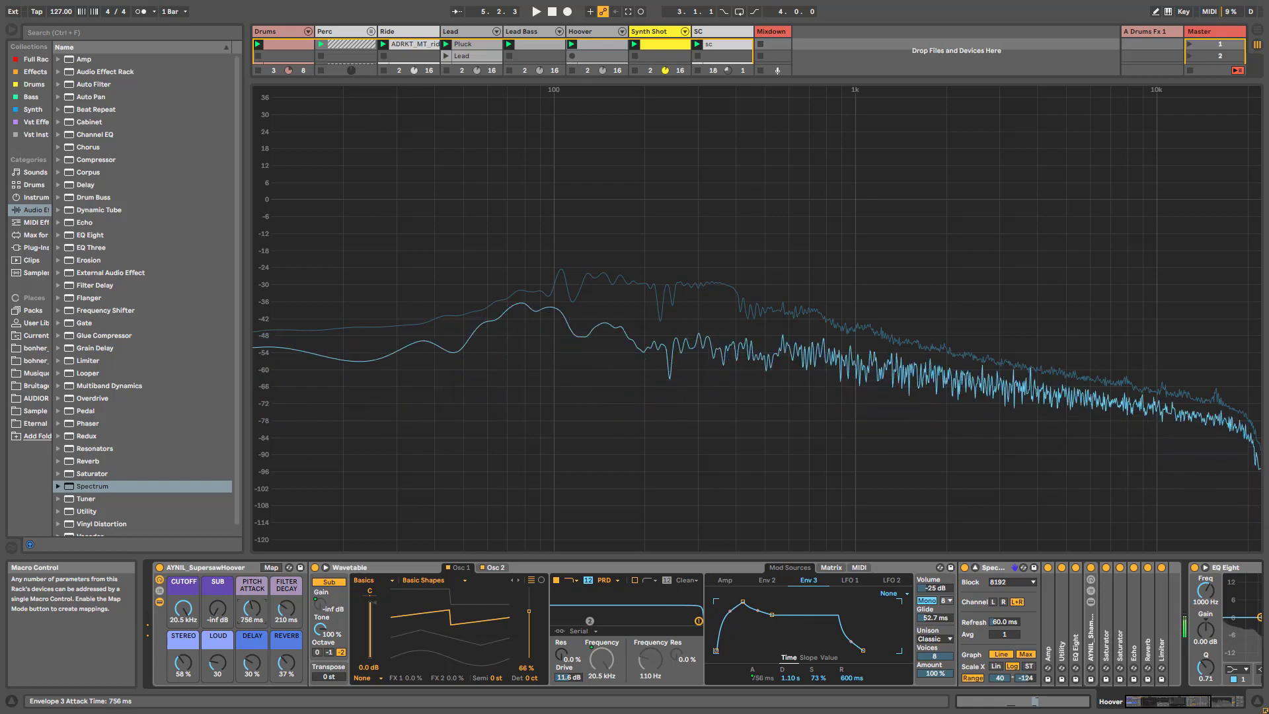
drag(252, 609, 251, 626)
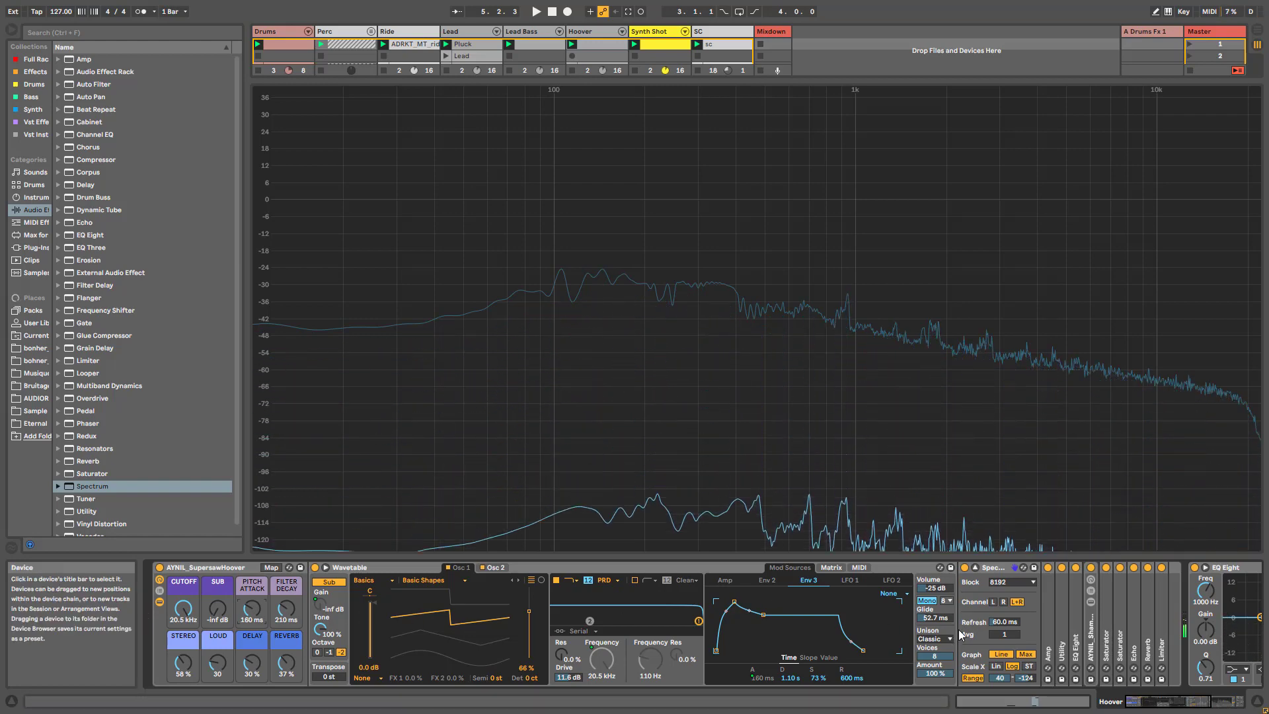
- Remove the Spectrum from the Hoover rack and fold the Wavetable
click(995, 570)
key(Delete)
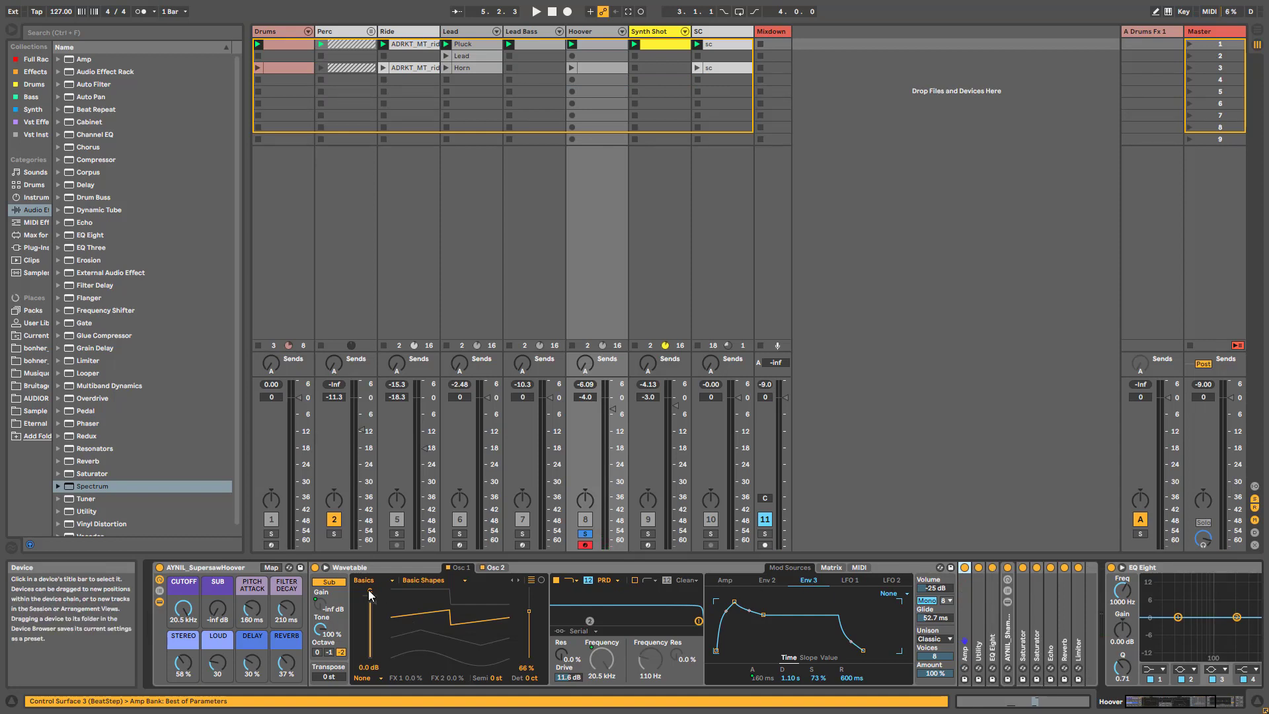
double_click(386, 567)
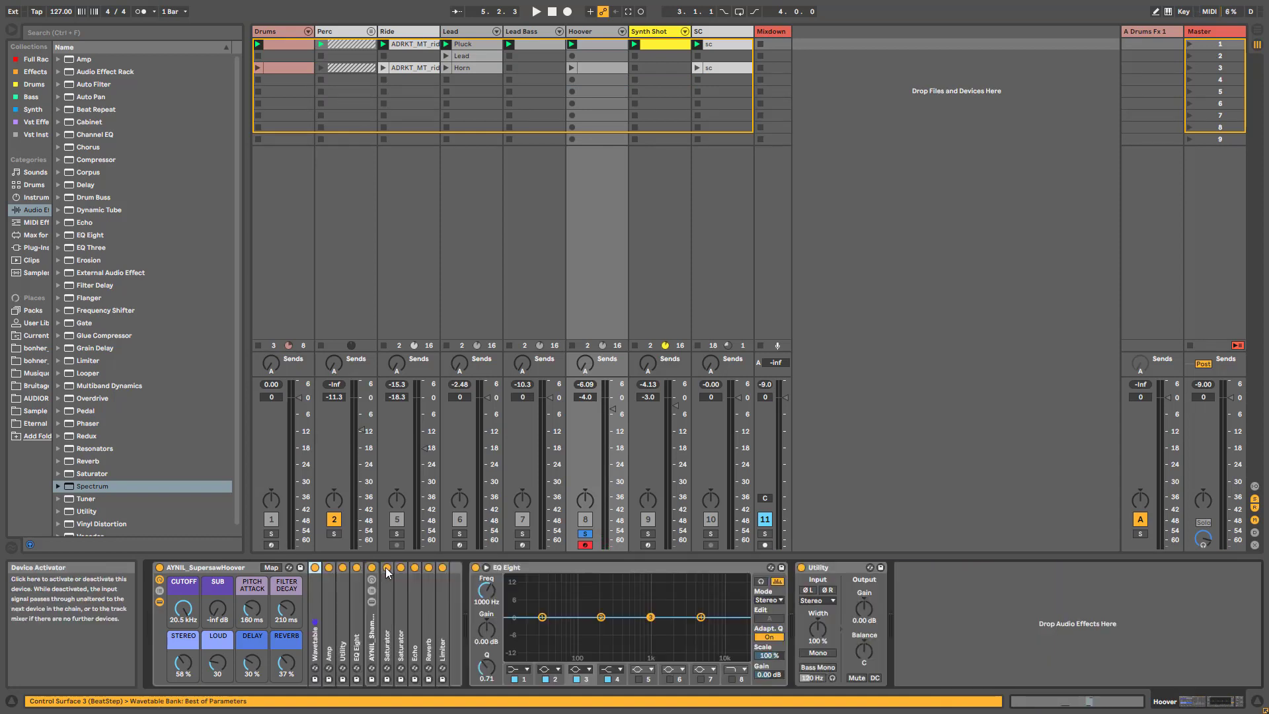
- Unsolo the Hoover track to play the full mix, stop playback, and hide the rack's inner devices
click(585, 534)
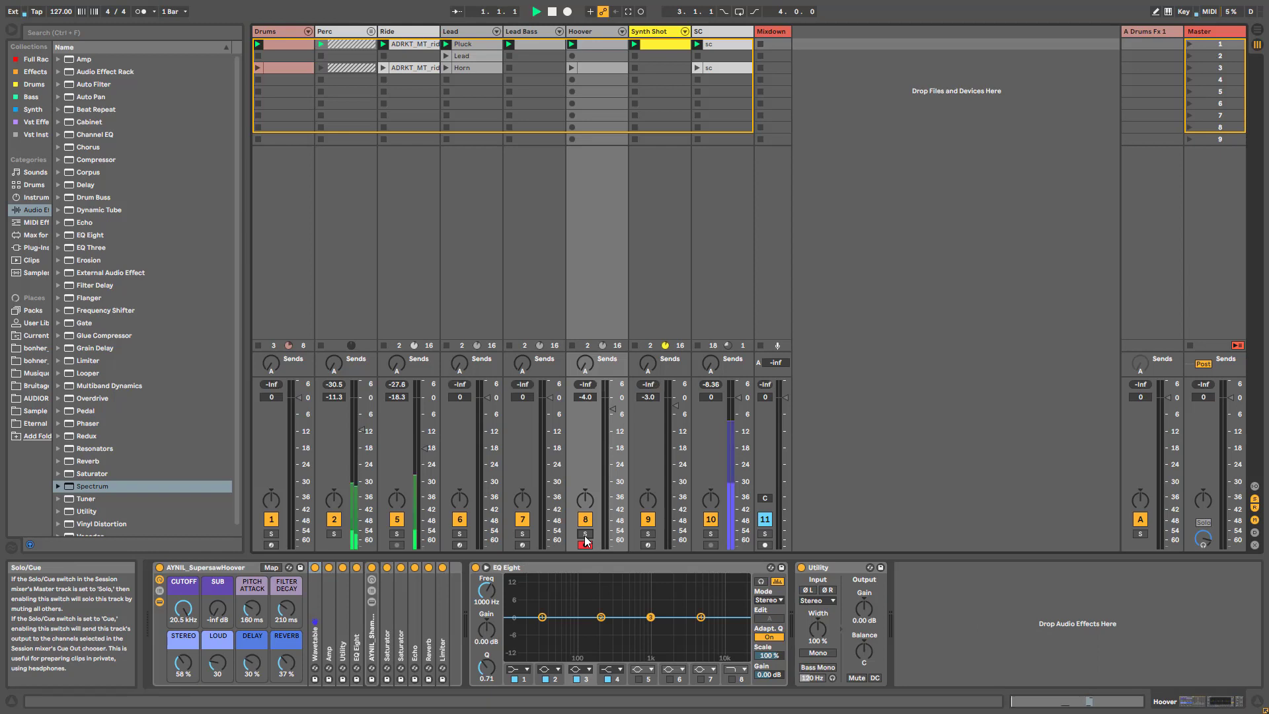
key(space)
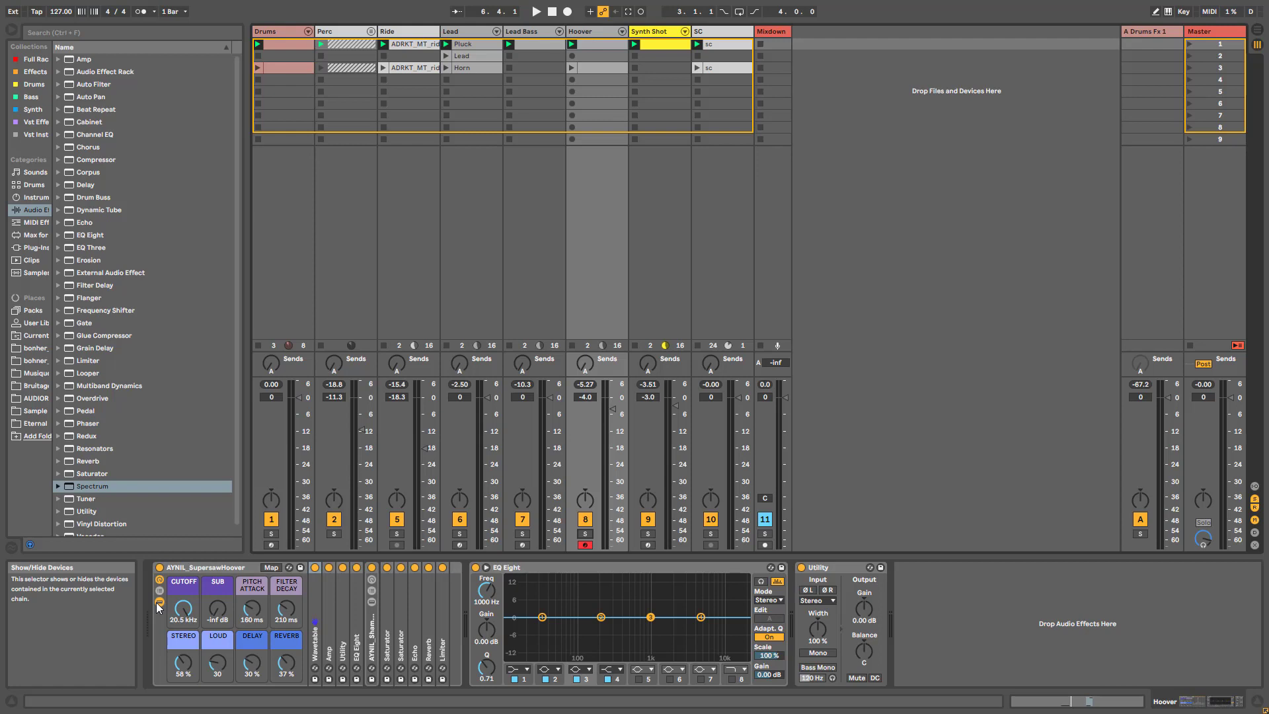
click(158, 602)
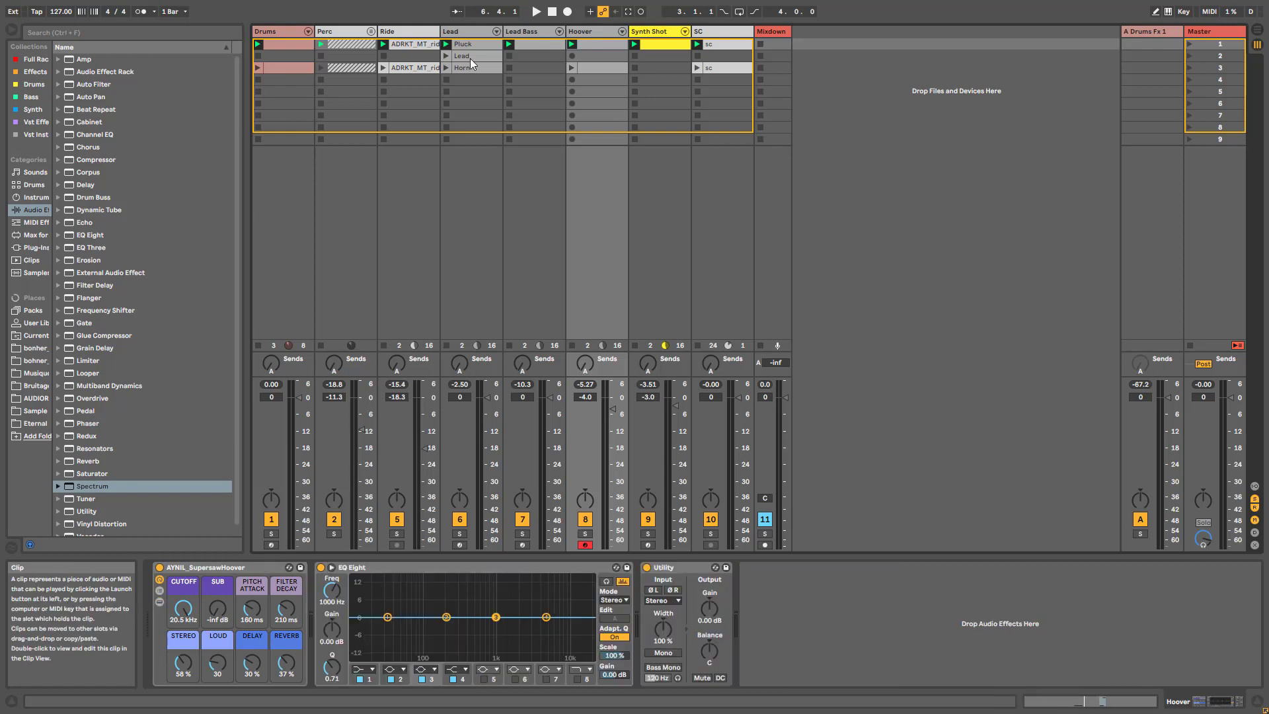